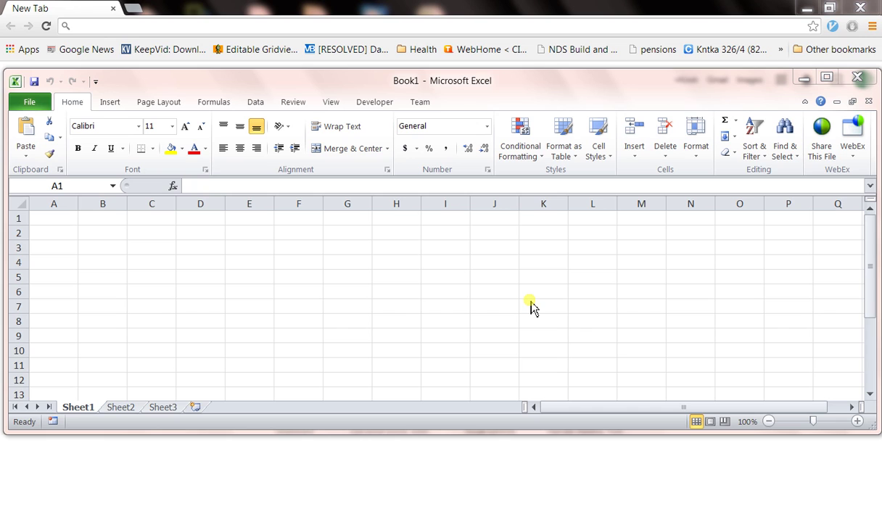
Enter 100 in cell E5 and 'Hundred Dollars' in cell E6.
left_click(254, 282)
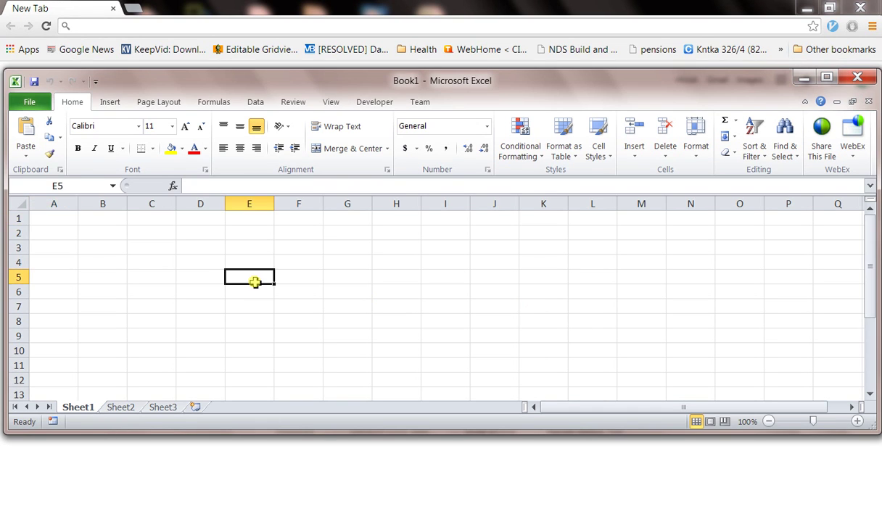
type("100")
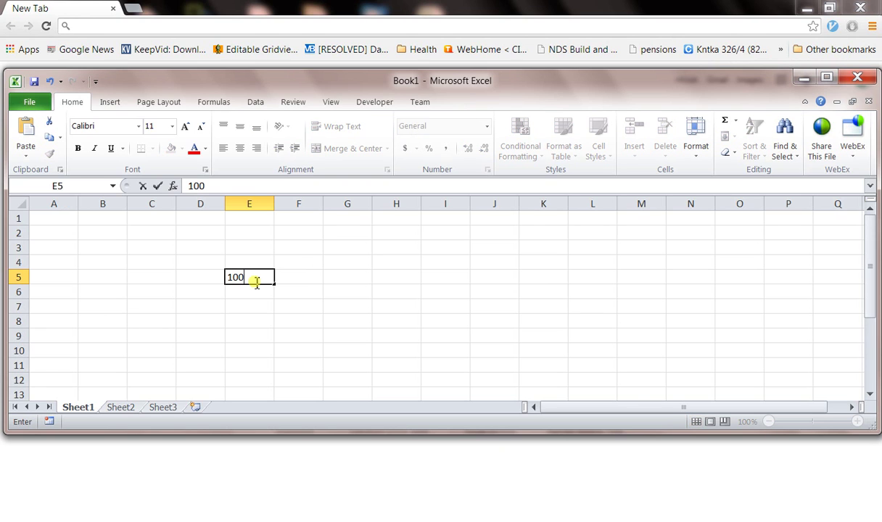
key("Return")
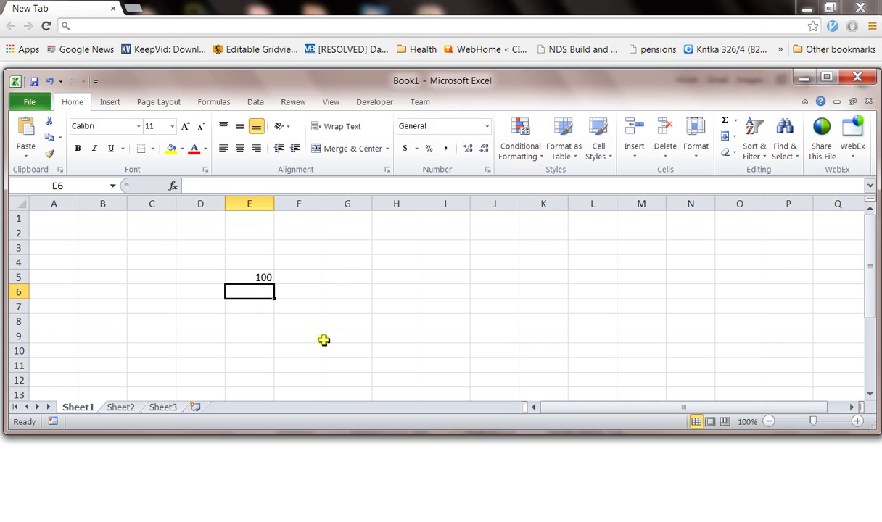
type("Hundred Dollars")
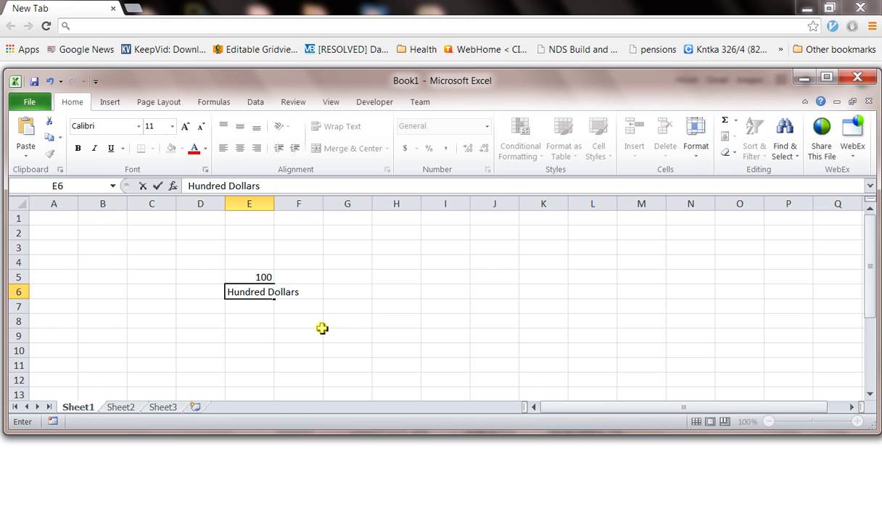
key("Return")
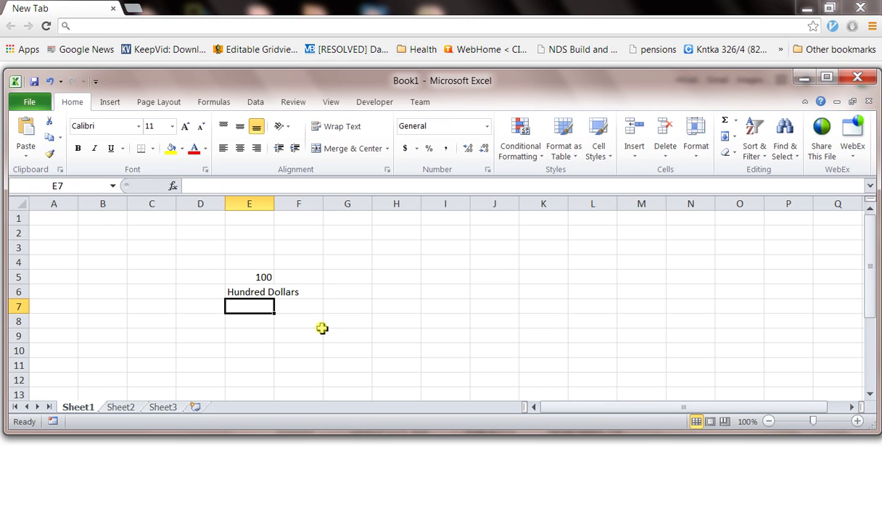
key("Up")
Widen column E to fit 'Hundred Dollars', check both cells, then bring up the browser.
left_click_drag(275, 204, 378, 253)
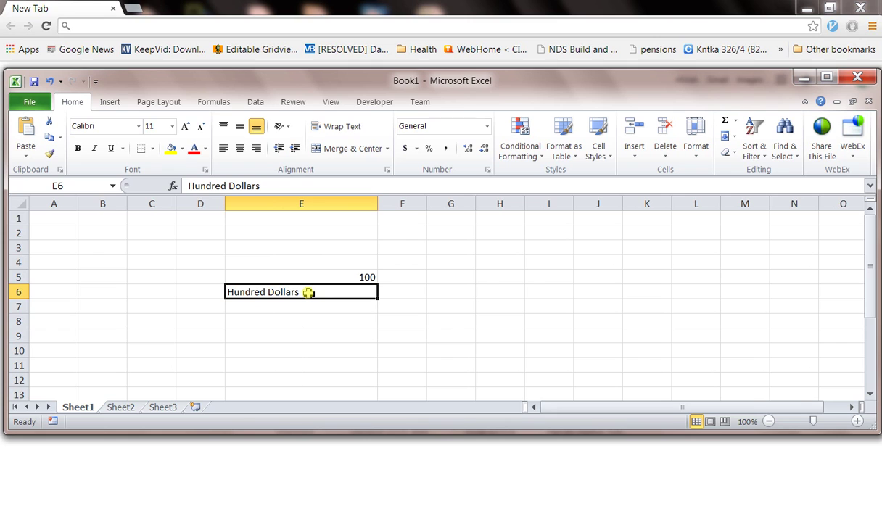
left_click(301, 276)
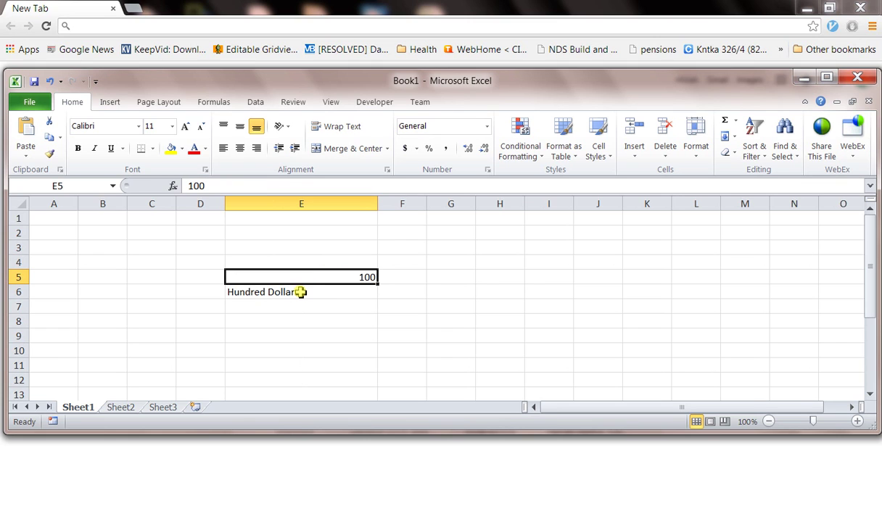
left_click(299, 293)
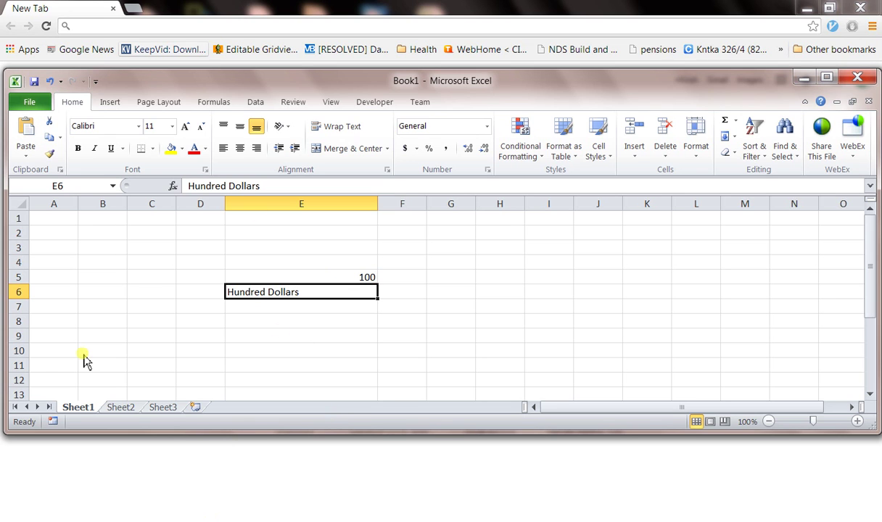
left_click(187, 442)
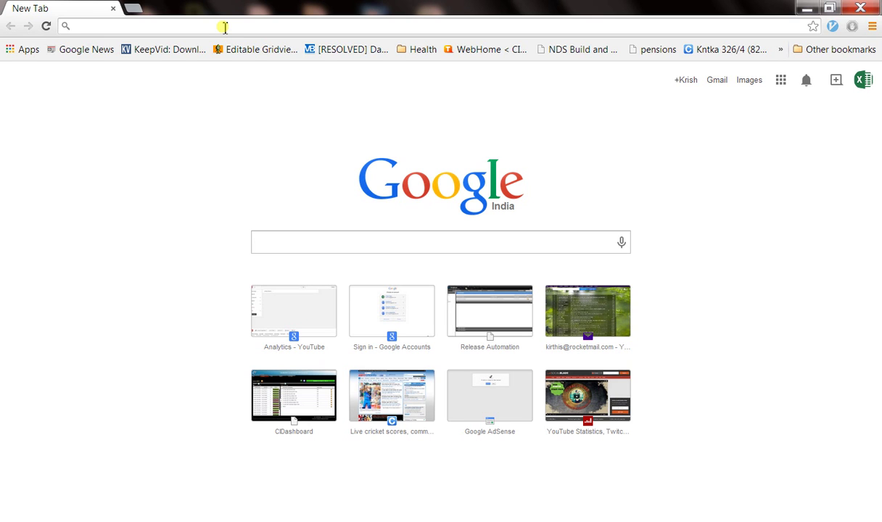
Load the krishnasr blog post on converting numbers to text and follow its Spellnumber module link.
type("krishnas")
key("Return")
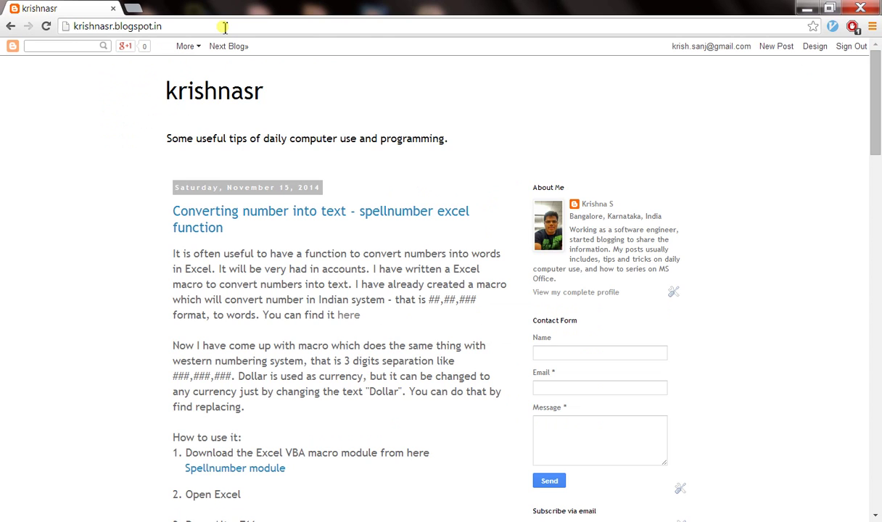
left_click_drag(157, 26, 22, 18)
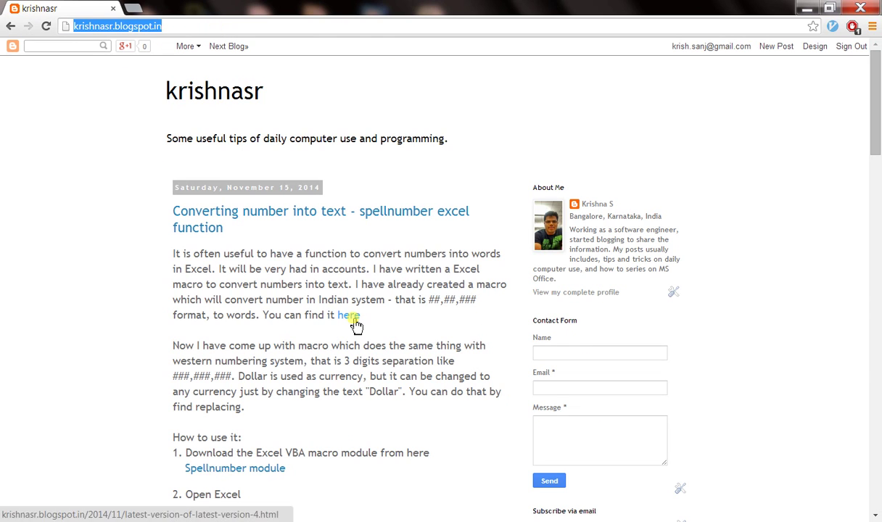
mouse_move(876, 109)
left_mouse_down()
mouse_move(874, 173)
mouse_move(876, 113)
left_mouse_up()
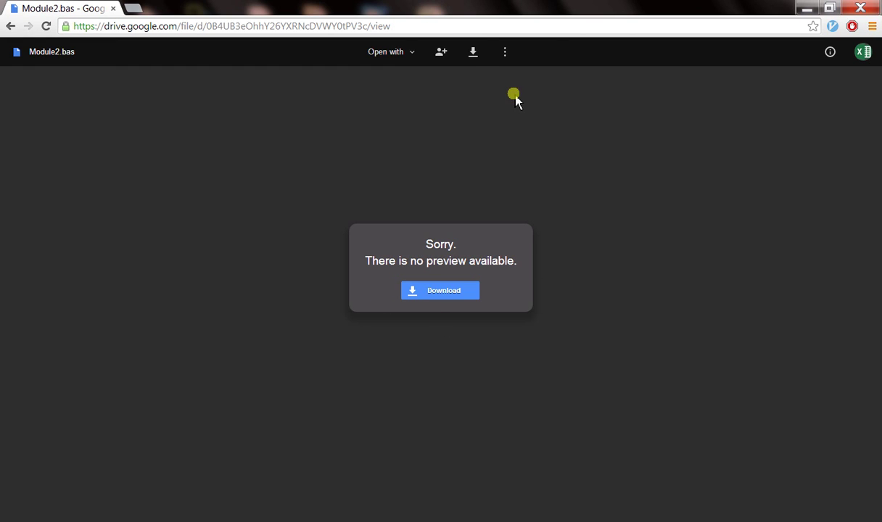
Download Module2.bas from Google Drive and open it from the Downloads folder in Notepad++.
left_click(472, 55)
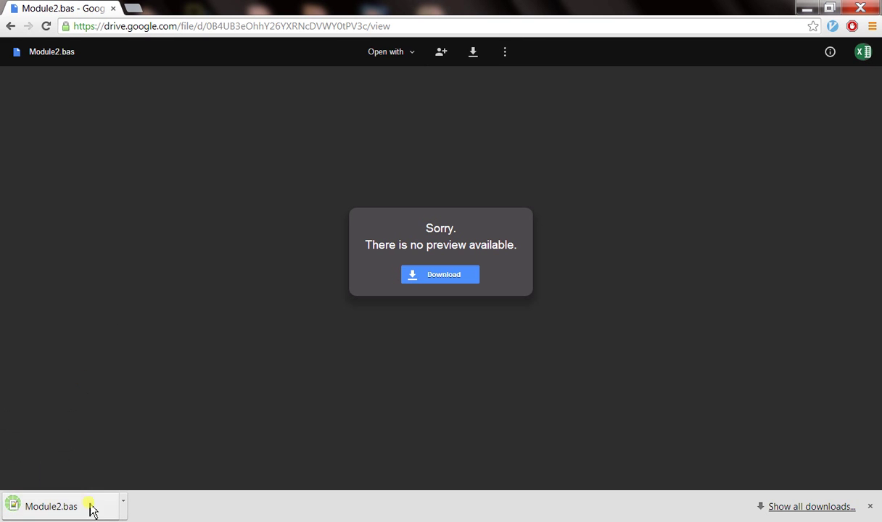
left_click(124, 503)
left_click(183, 463)
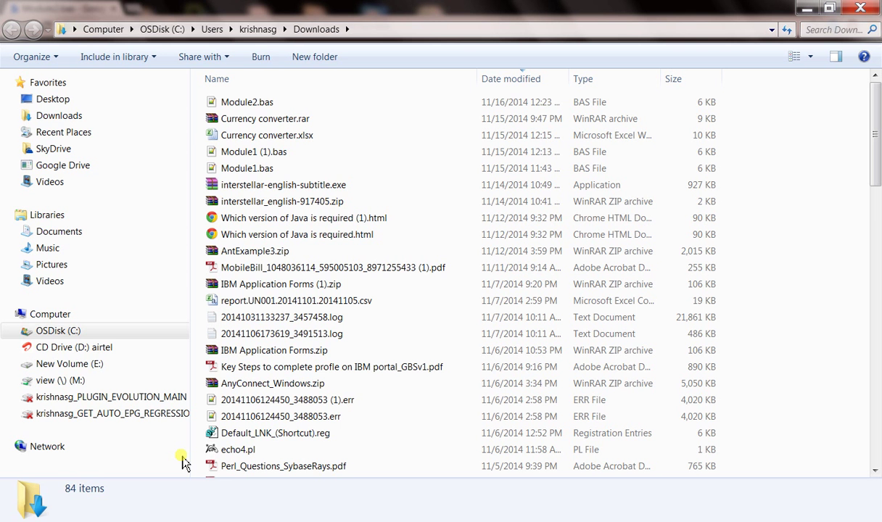
right_click(281, 105)
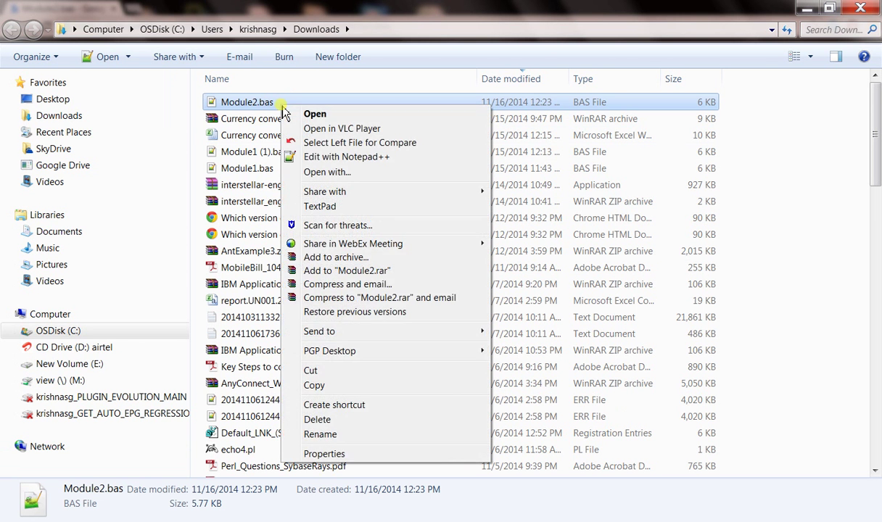
left_click(328, 156)
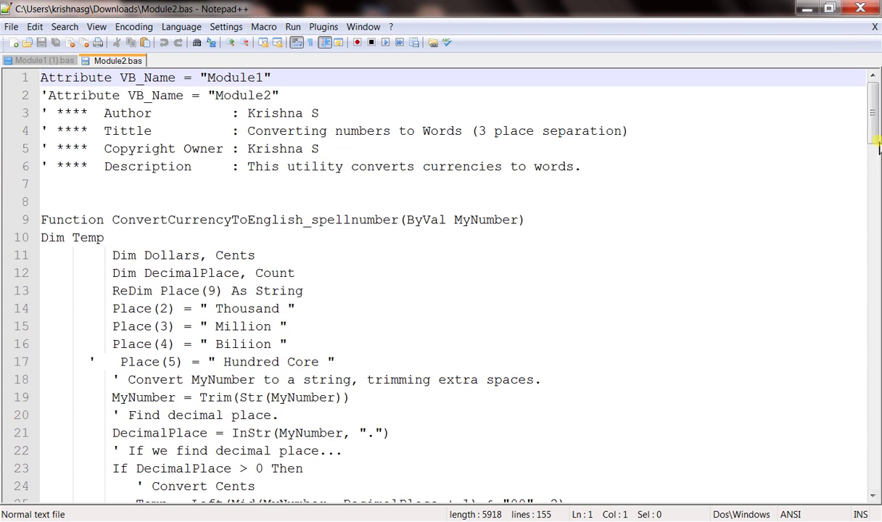
Comment out the Attribute VB_Name line with an apostrophe and scroll to the code's end.
type("'")
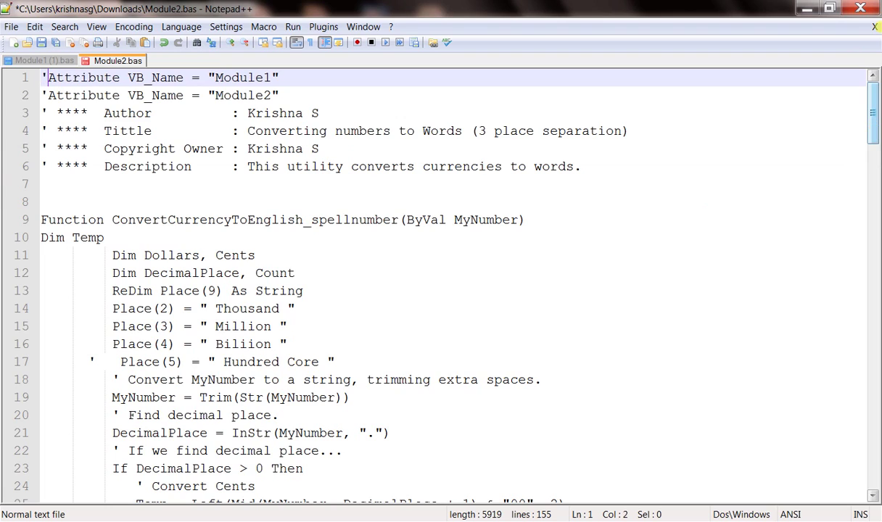
mouse_move(872, 109)
left_mouse_down()
mouse_move(874, 187)
mouse_move(874, 99)
mouse_move(859, 453)
left_mouse_up()
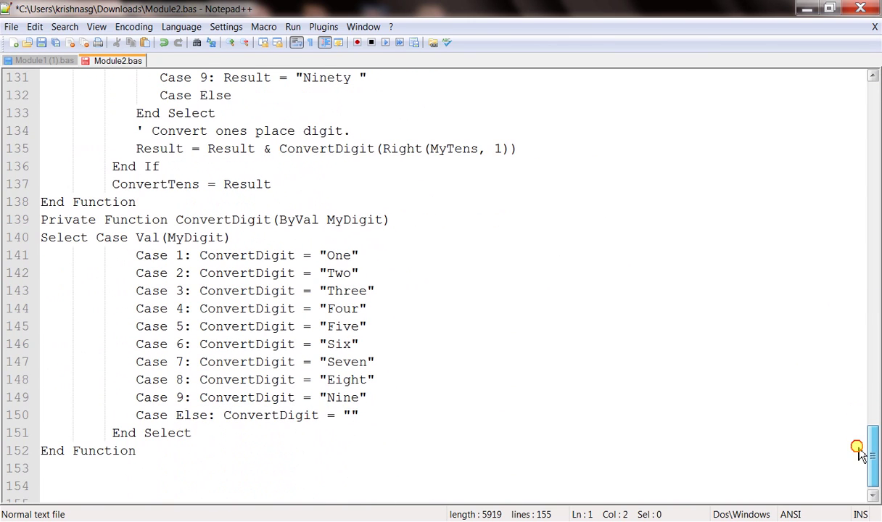
Back in Excel, select G6 and launch the Visual Basic editor from the Developer tab.
key("alt+Tab")
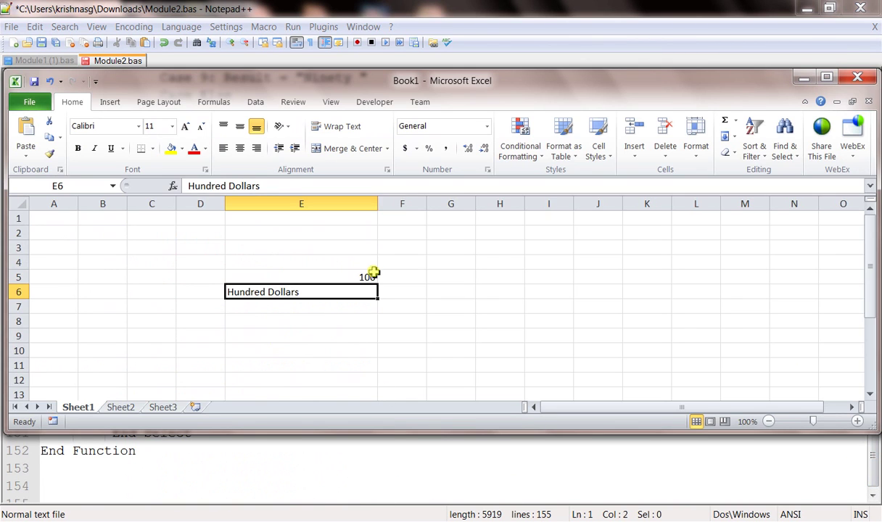
left_click(430, 292)
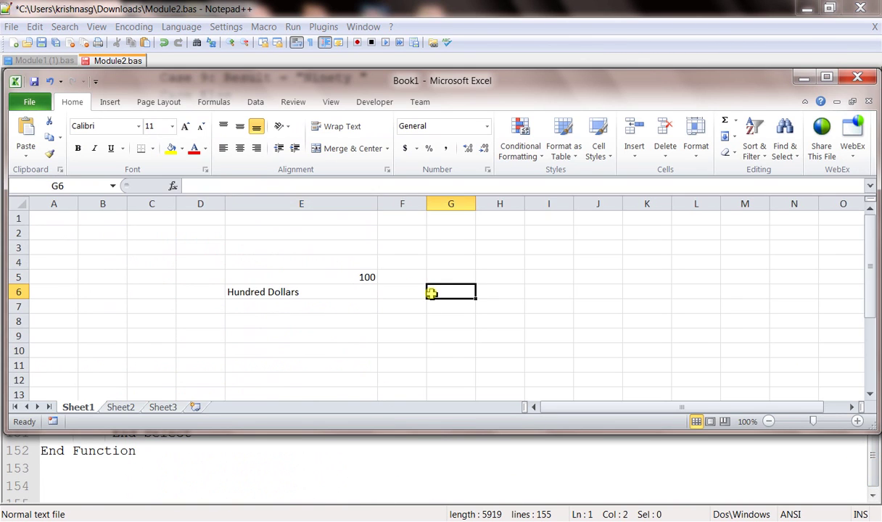
left_click(374, 102)
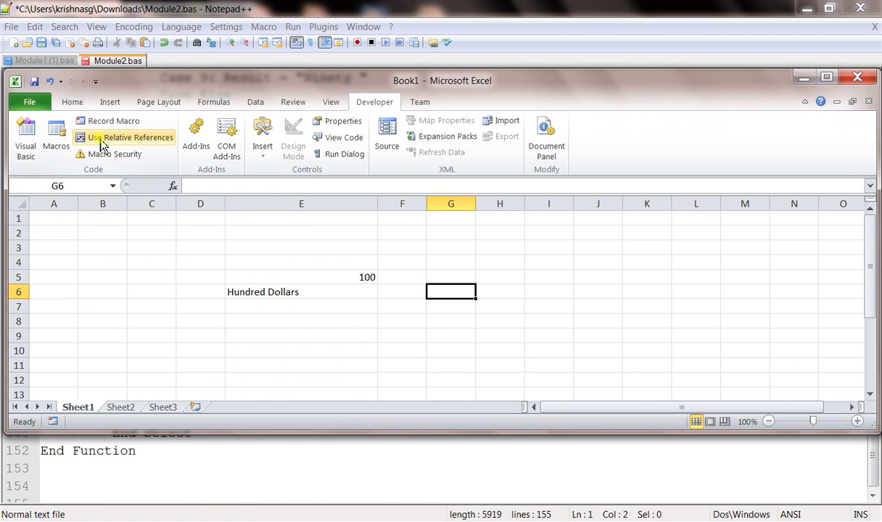
left_click(24, 145)
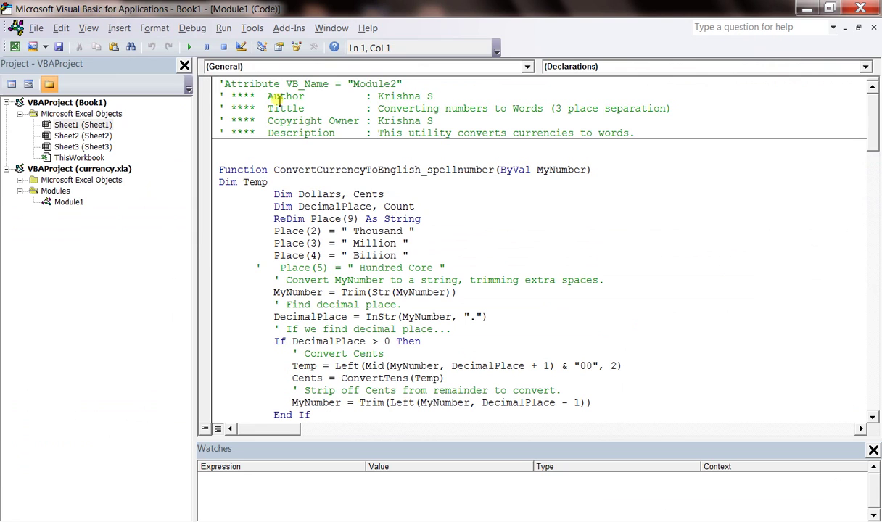
Remove the existing Module1 from currency.xla without exporting it.
left_click(69, 202)
right_click(70, 204)
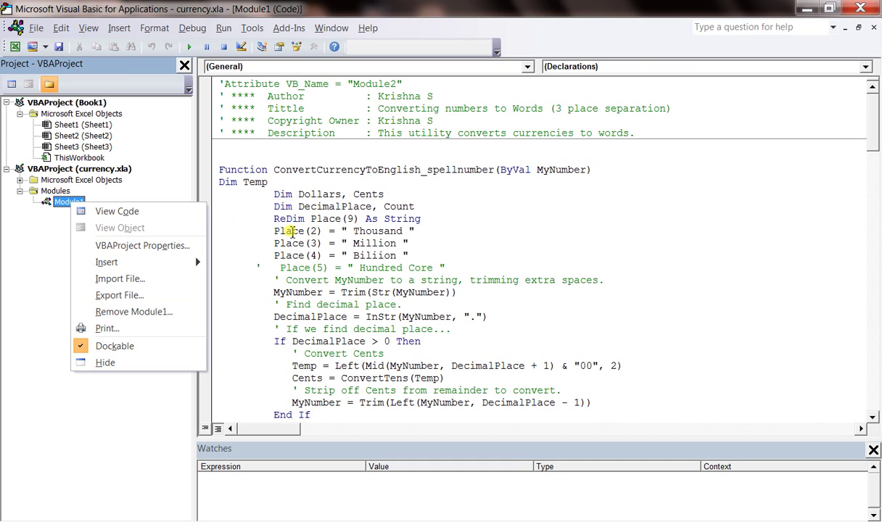
double_click(288, 230)
left_click(78, 202)
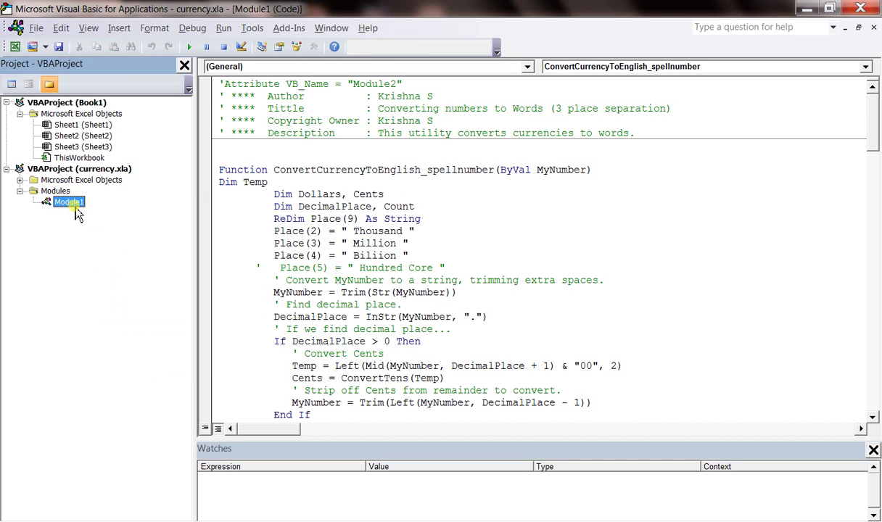
right_click(79, 203)
left_click(116, 317)
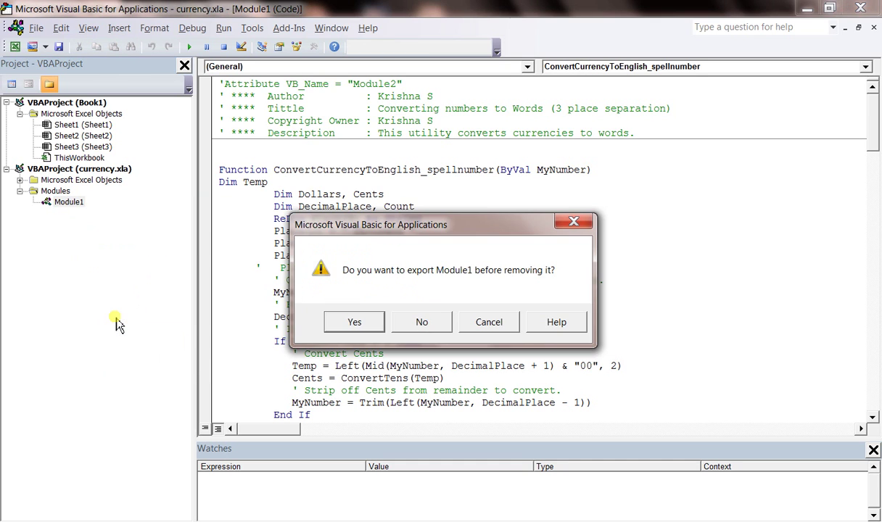
left_click(423, 323)
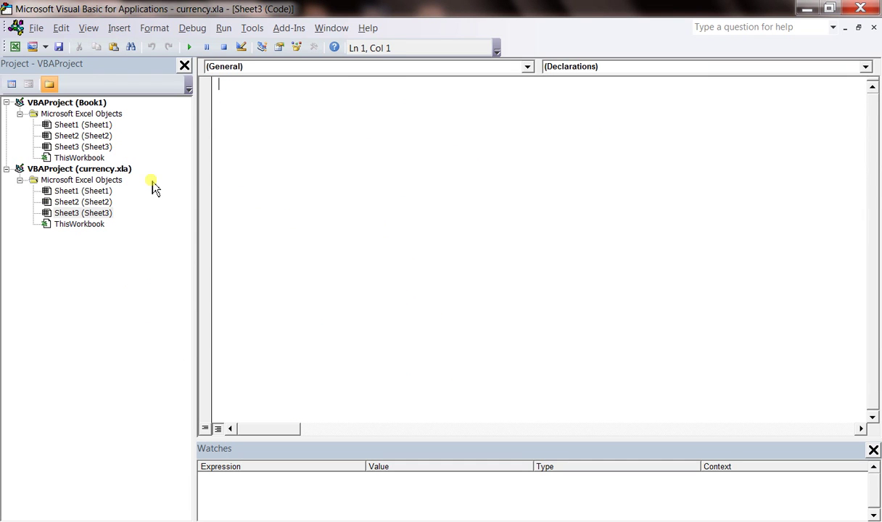
Insert a new empty Module1 into the currency.xla project.
left_click(92, 180)
right_click(94, 181)
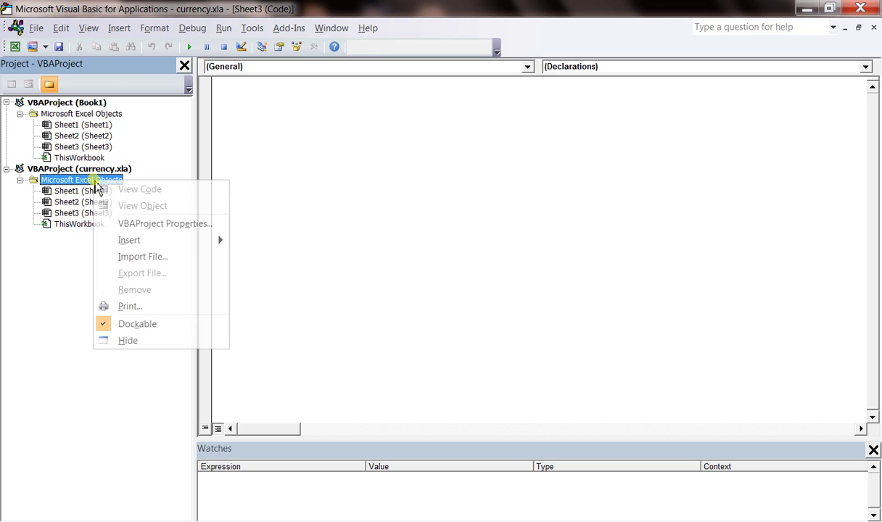
left_click(358, 170)
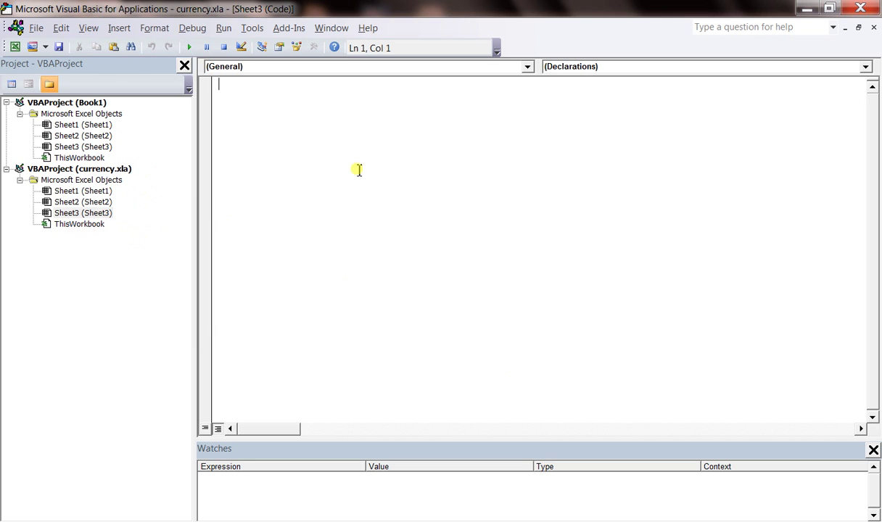
left_click(119, 27)
left_click(156, 80)
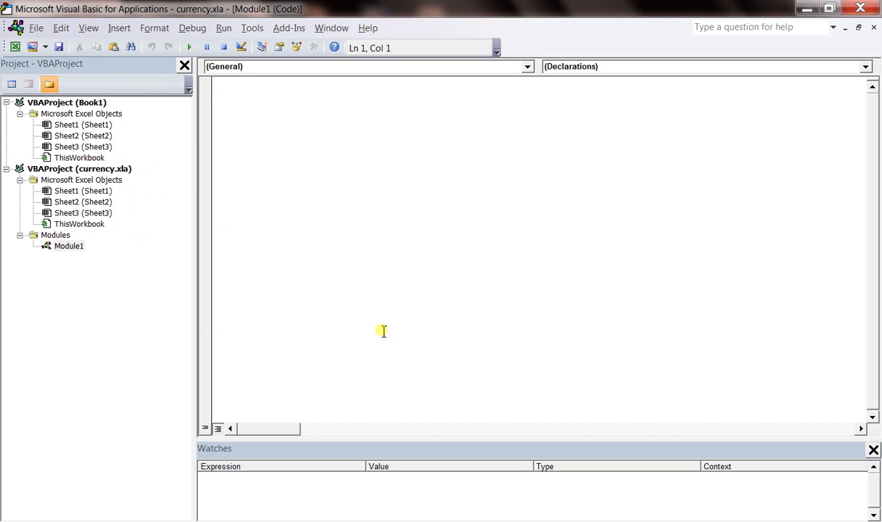
left_click(79, 247)
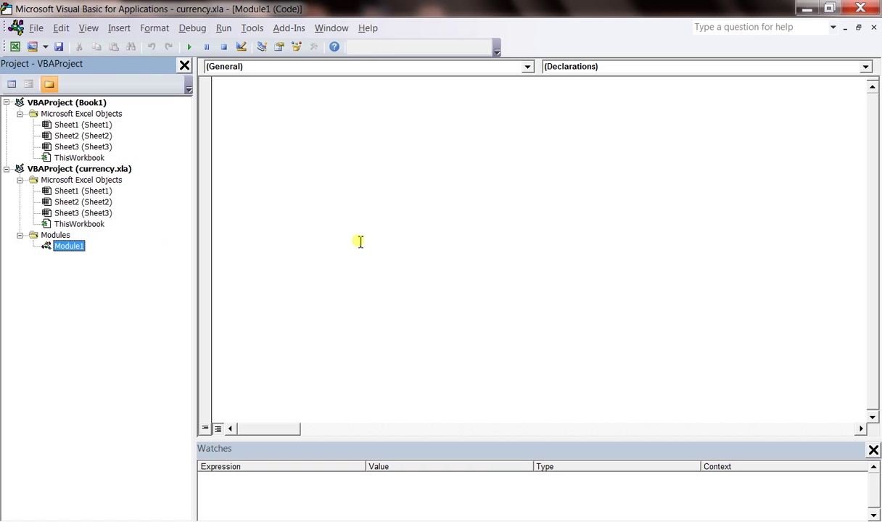
left_click(360, 242)
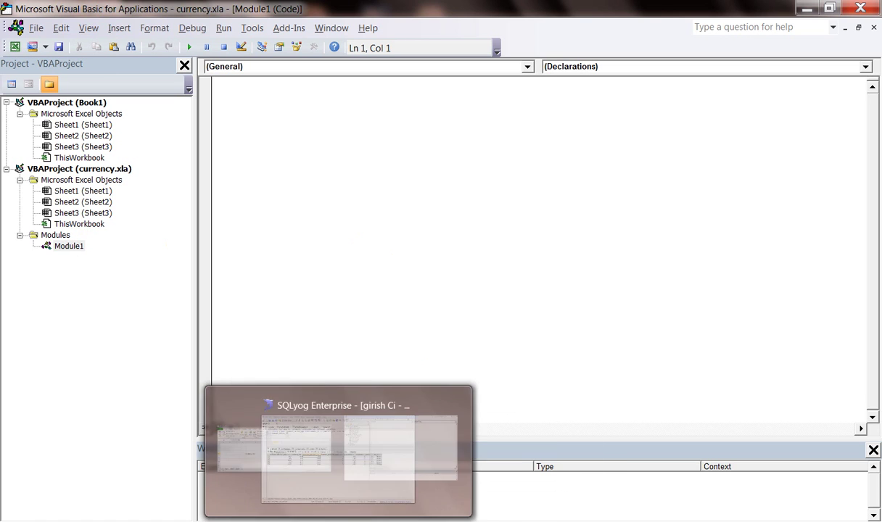
Select and copy all of the Module2.bas code in Notepad++.
key("alt+Tab")
left_click(426, 237)
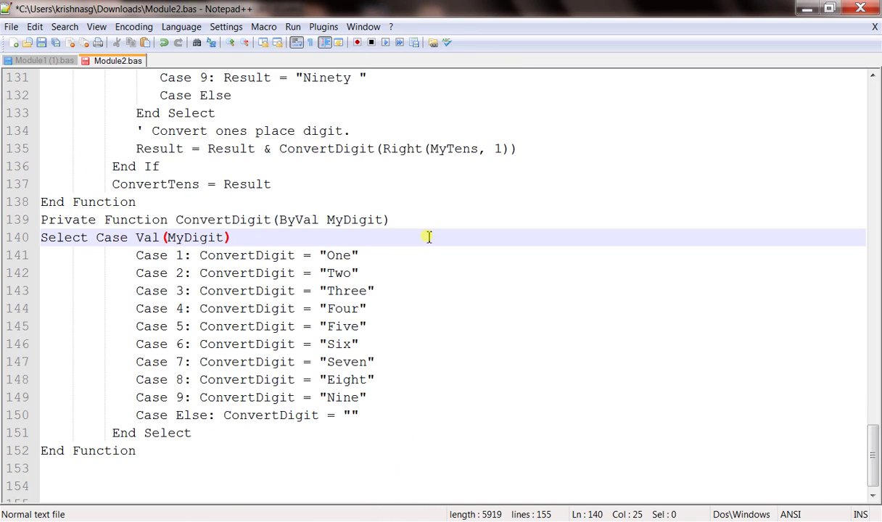
key("ctrl+a")
right_click(227, 208)
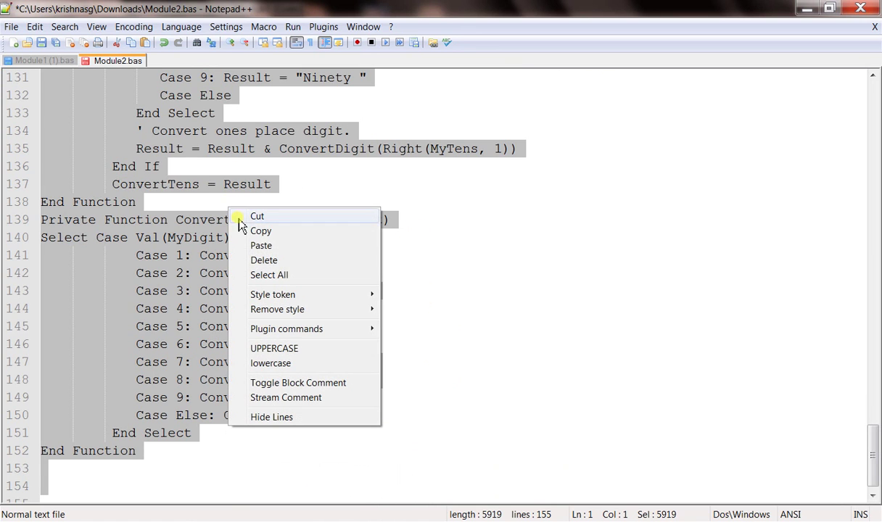
left_click(246, 230)
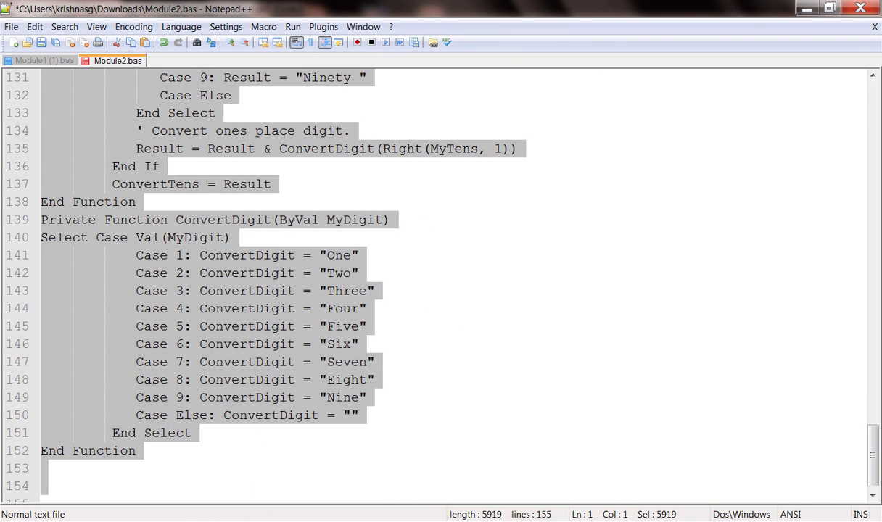
Paste the copied spellnumber code into Module1 and scroll back to its top to check it.
left_click(527, 463)
right_click(392, 220)
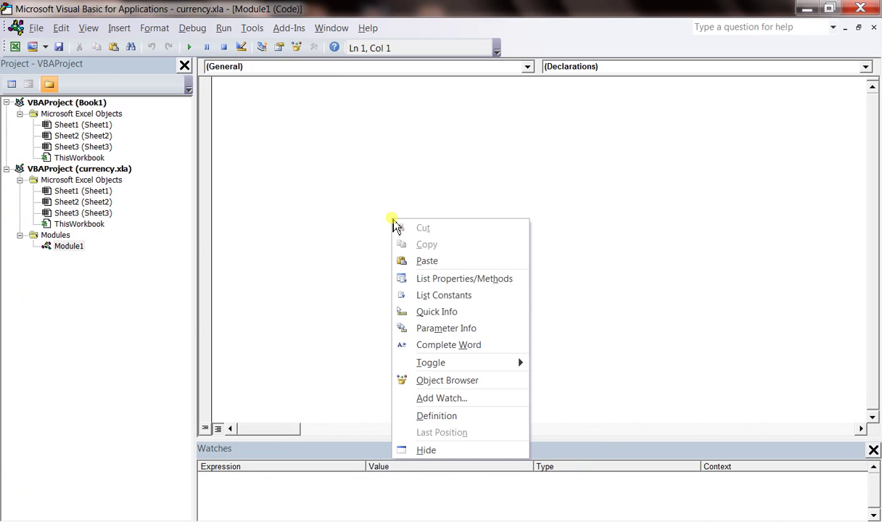
left_click(404, 261)
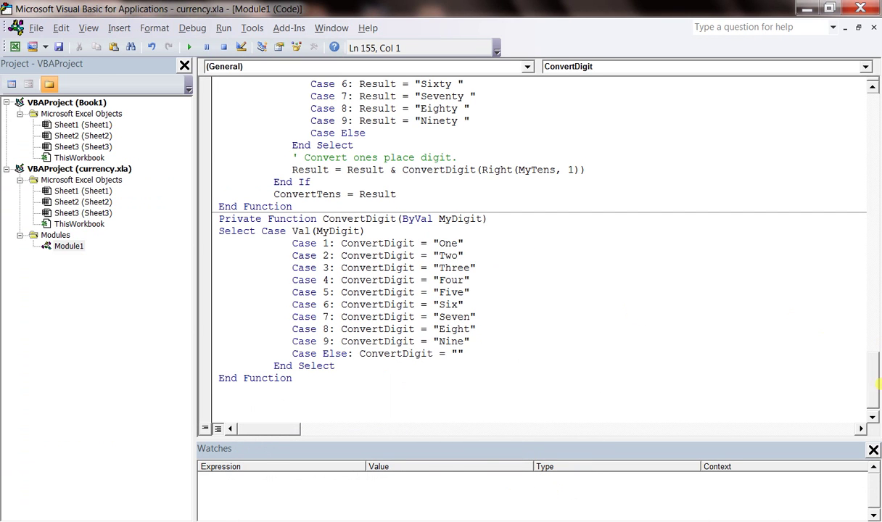
mouse_move(875, 384)
left_mouse_down()
mouse_move(868, 388)
mouse_move(870, 116)
left_mouse_up()
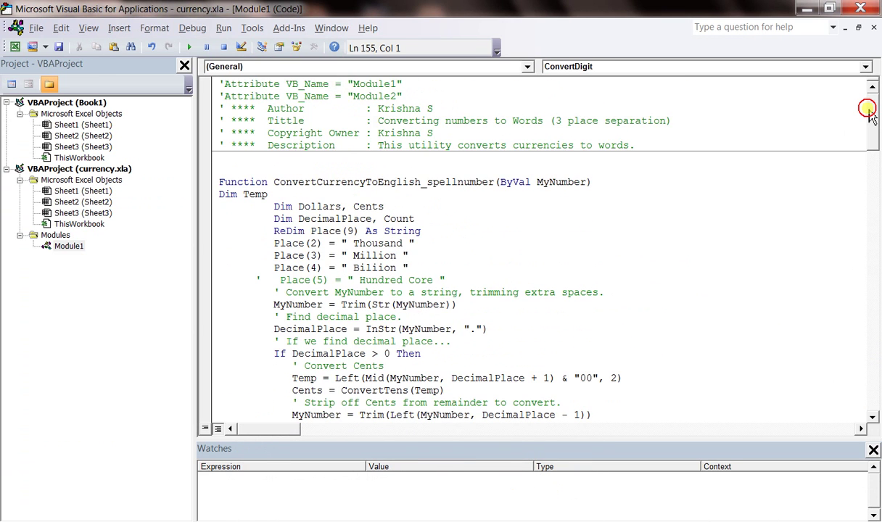
Return to the Excel workbook and start Insert Function for cell G6 from the Formulas tab.
left_click(14, 47)
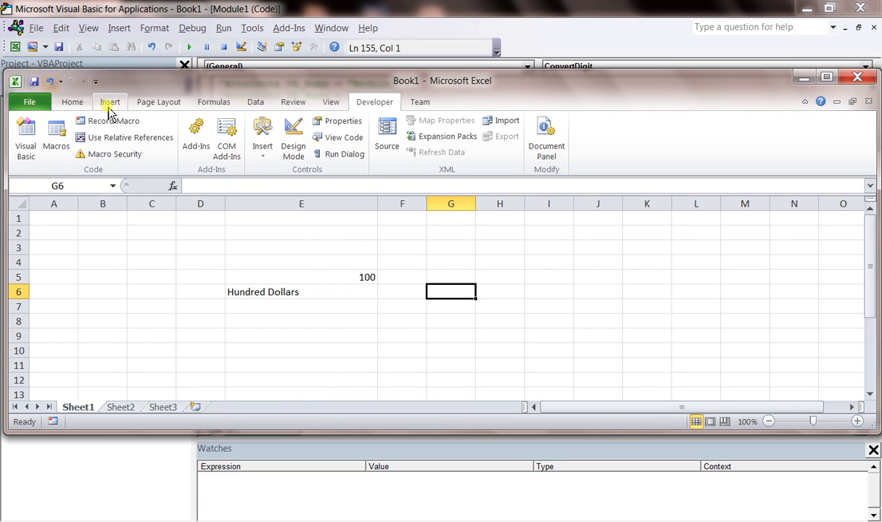
left_click(218, 107)
left_click(32, 145)
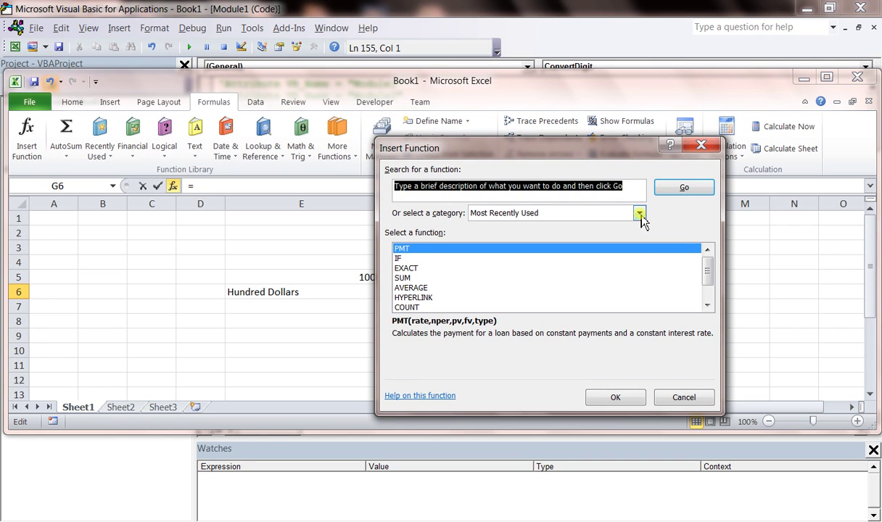
Set the function category to User Defined to list ConvertCurrencyToEnglish_spellnumber, then scroll Module2.bas up.
left_click(640, 213)
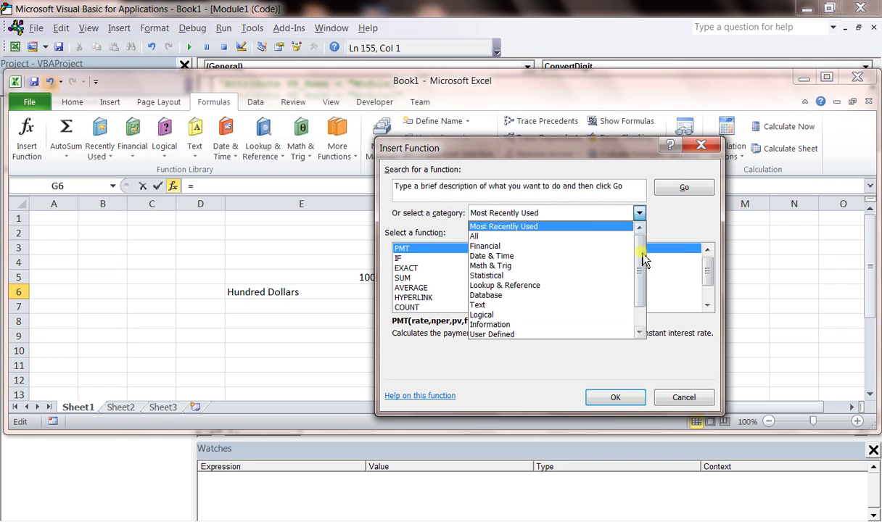
left_click_drag(639, 235, 639, 274)
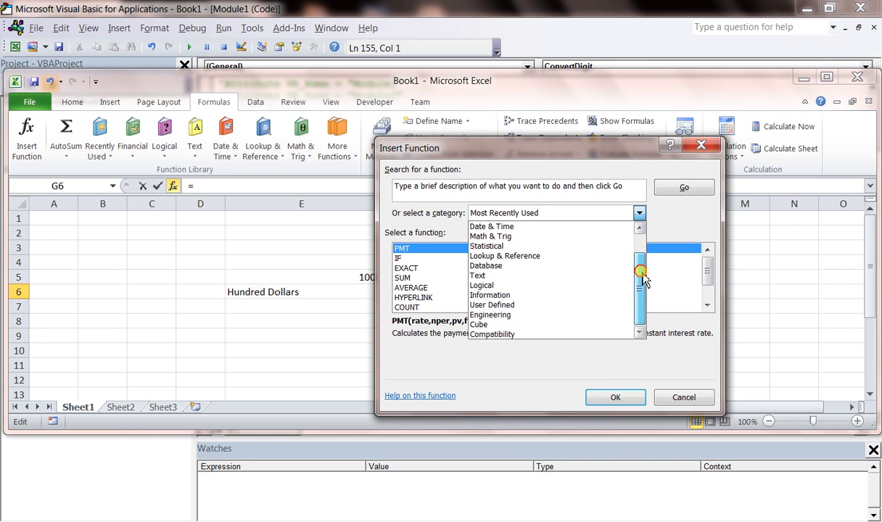
left_click(505, 305)
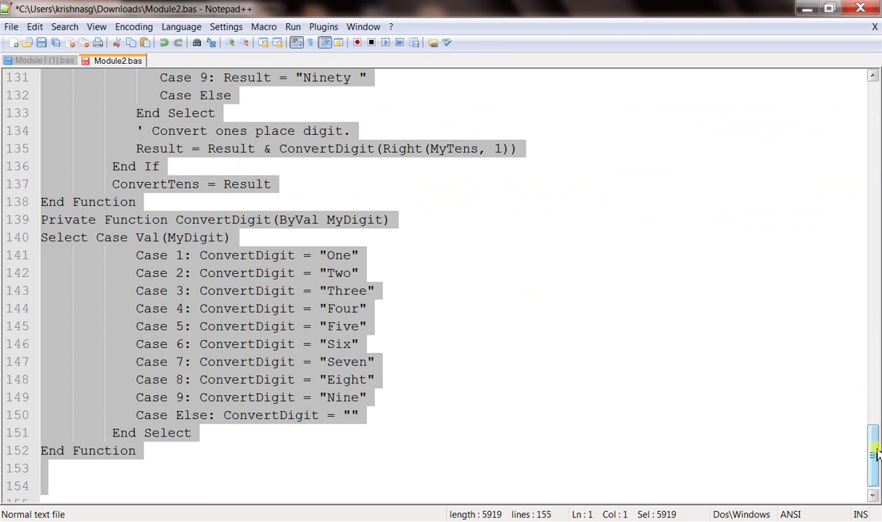
left_click_drag(873, 445, 873, 87)
Select the ConvertCurrencyToEnglish_spellnumber name on line 9 of Module2.bas.
left_click(305, 233)
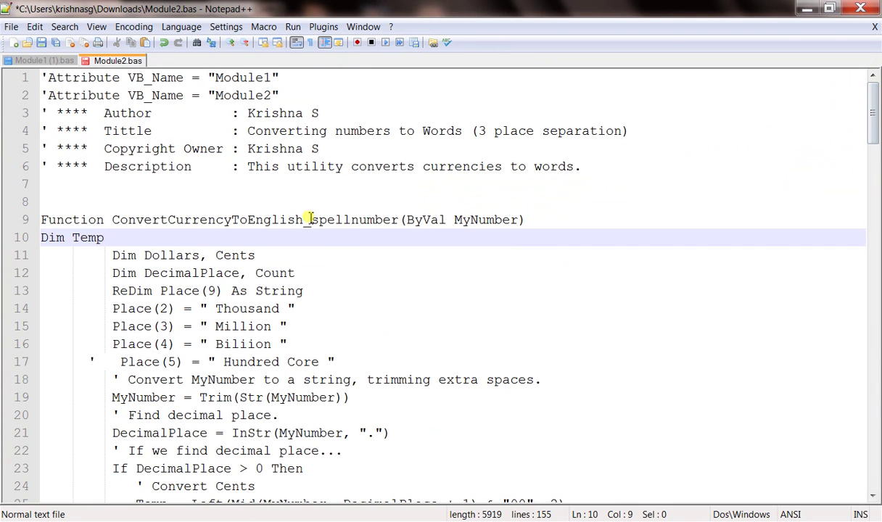
double_click(138, 218)
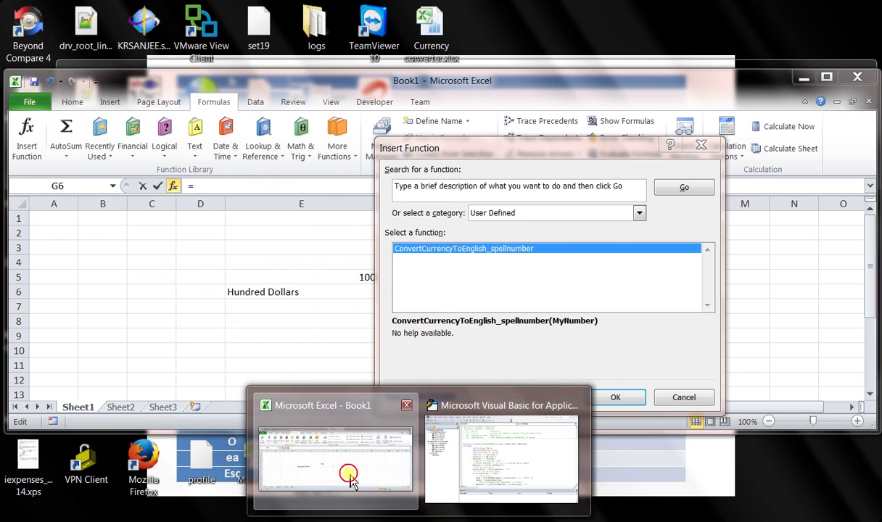
Enter =ConvertCurrencyToEnglish_spellnumber(E5) in G6 through the function picker.
left_click(348, 475)
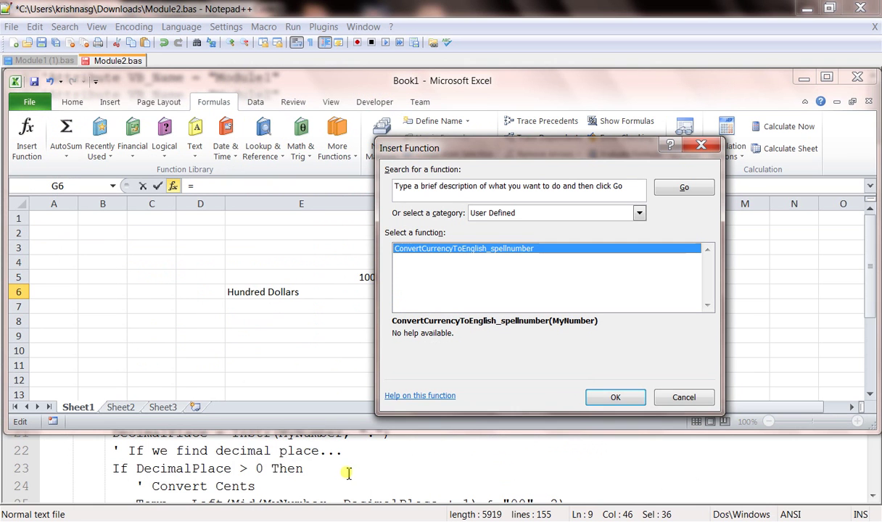
left_click(615, 398)
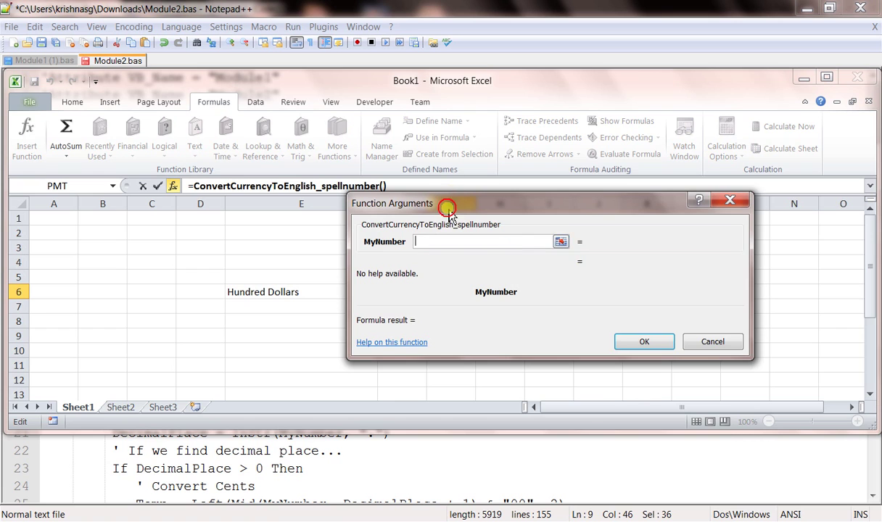
left_click_drag(448, 209, 646, 274)
left_click(758, 308)
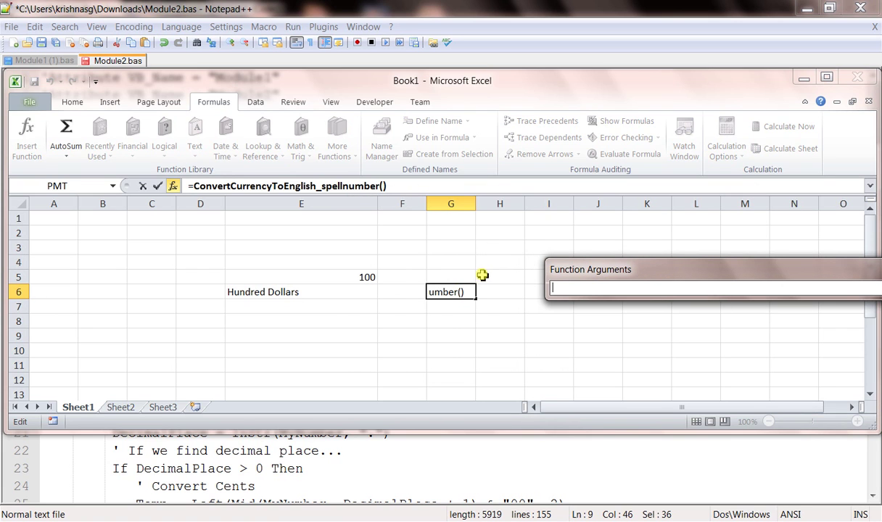
left_click(347, 277)
key("Return")
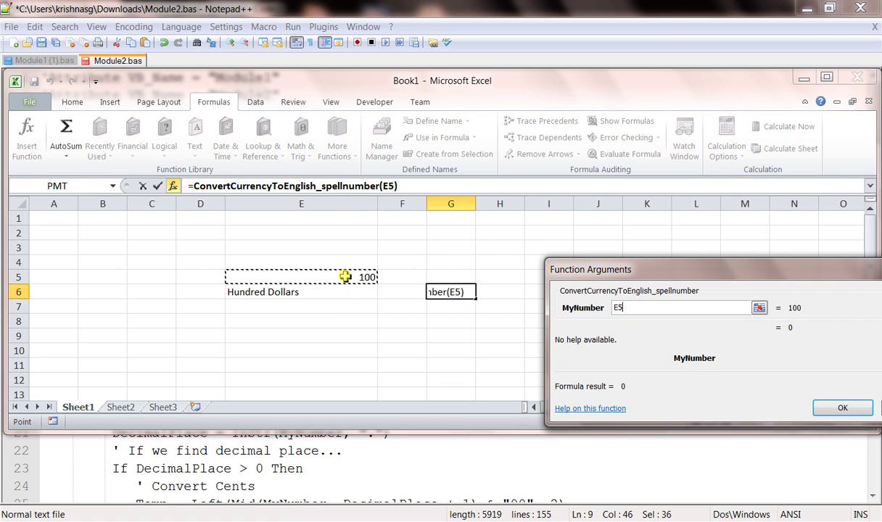
left_click(842, 408)
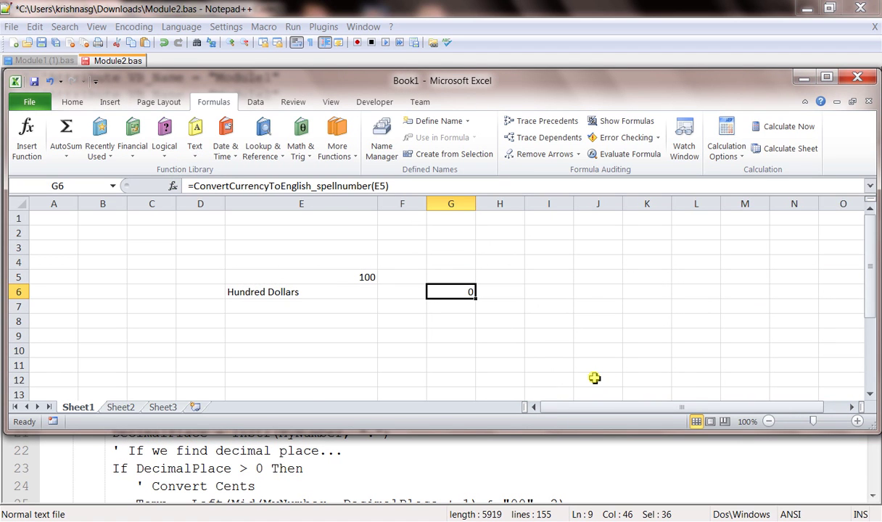
Check in the VBA editor and G6, which shows 0 although E5 holds 11100.
key("alt+F11")
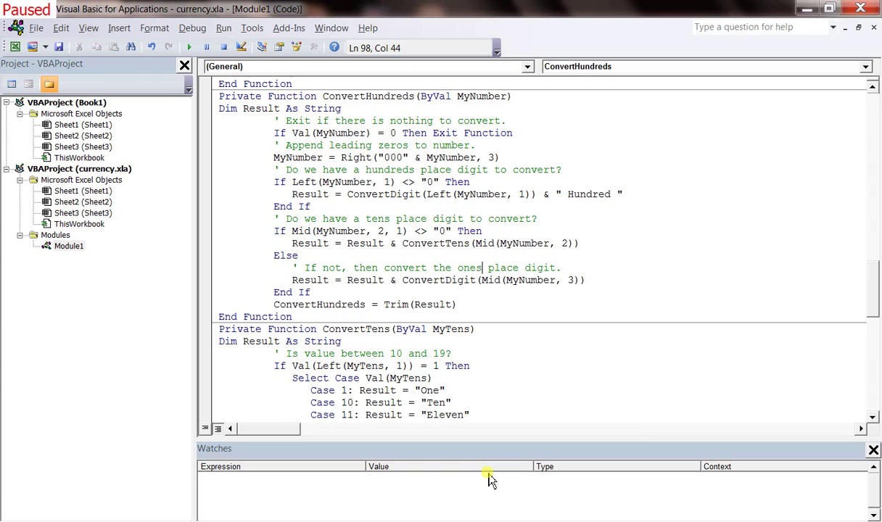
left_click(383, 469)
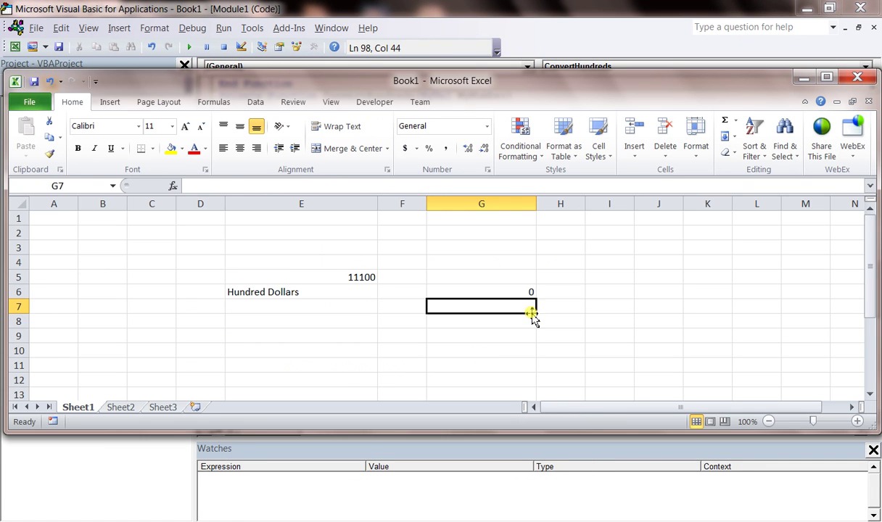
double_click(504, 290)
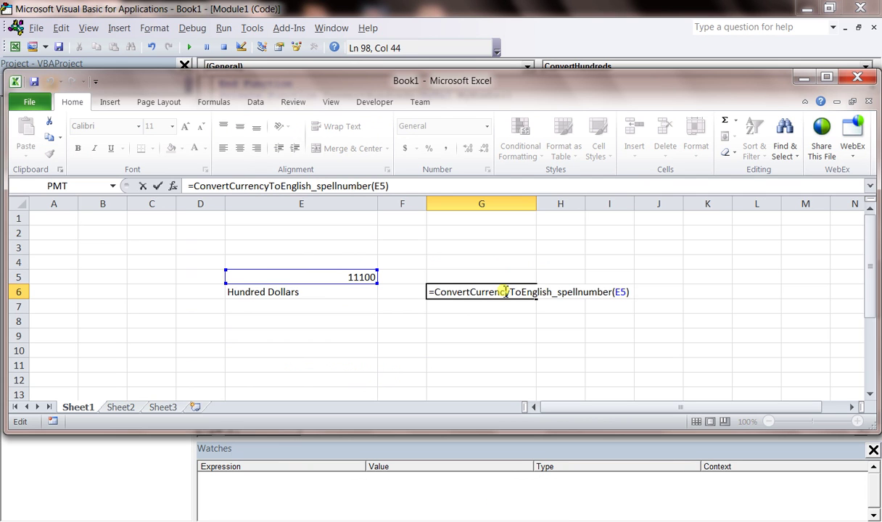
key("Escape")
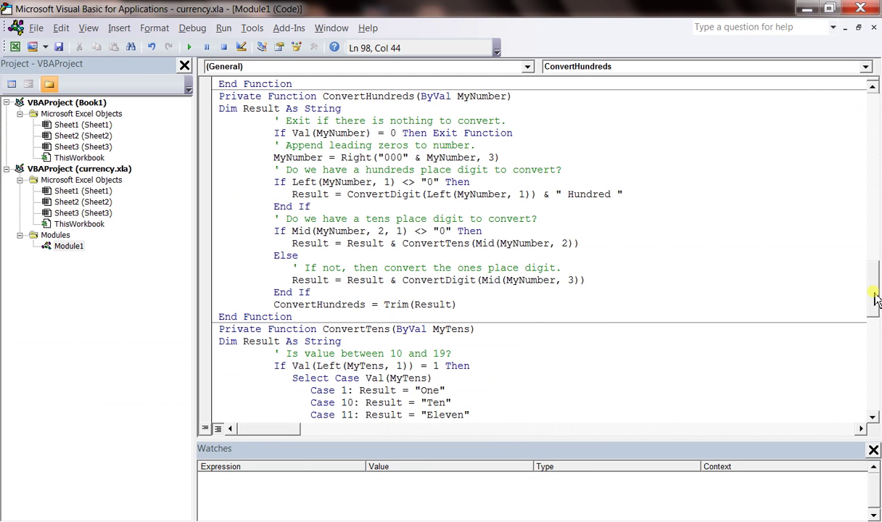
Clear the breakpoint on the function line and select the name ConvertCurrencyToEnglish_spellnumber.
mouse_move(872, 296)
left_mouse_down()
mouse_move(873, 386)
mouse_move(872, 122)
left_mouse_up()
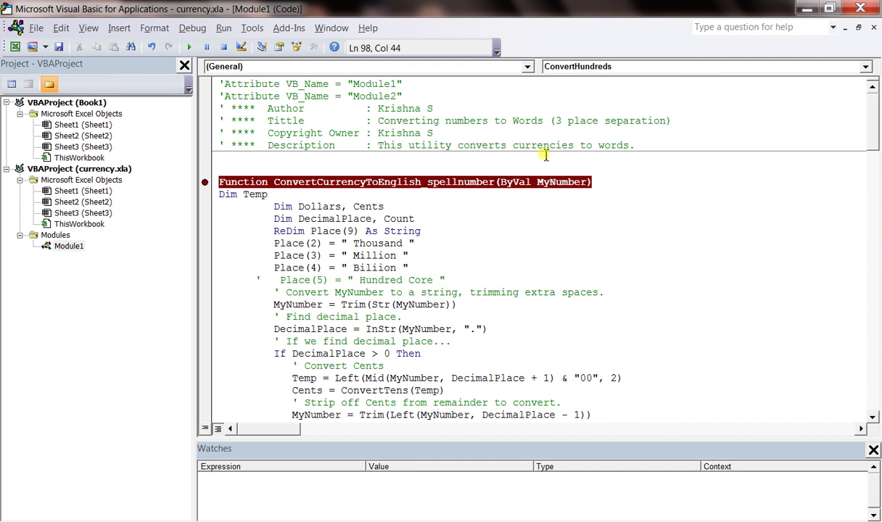
left_click(280, 182)
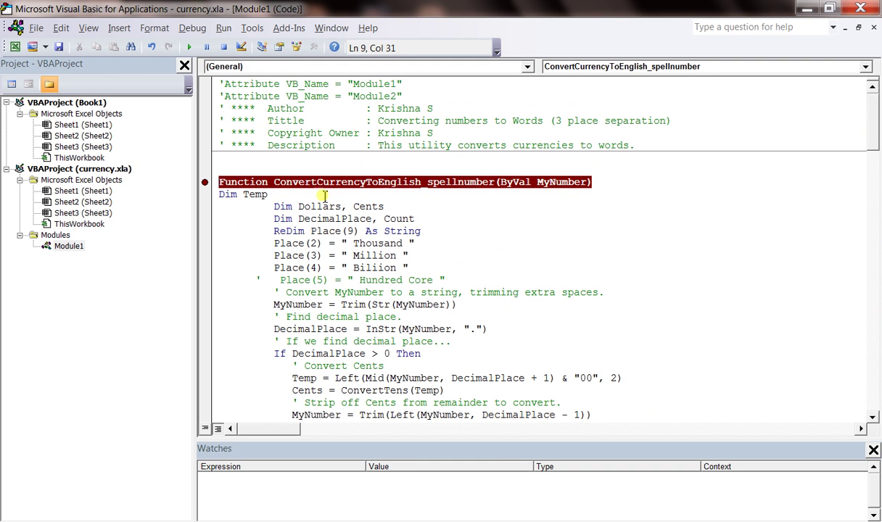
left_click(204, 182)
left_click_drag(275, 185, 495, 187)
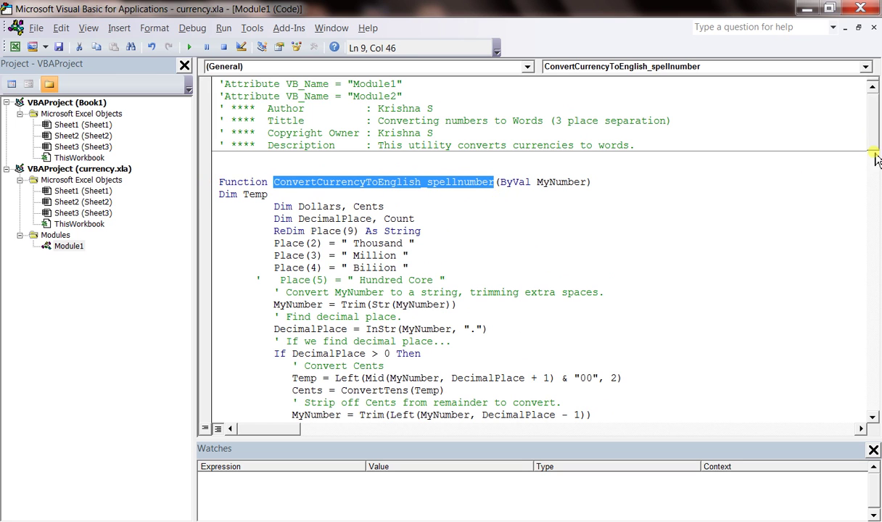
Replace ConvertCurrencyToEnglish in the return line with ConvertCurrencyToEnglish_spellnumber.
left_click_drag(872, 122, 870, 256)
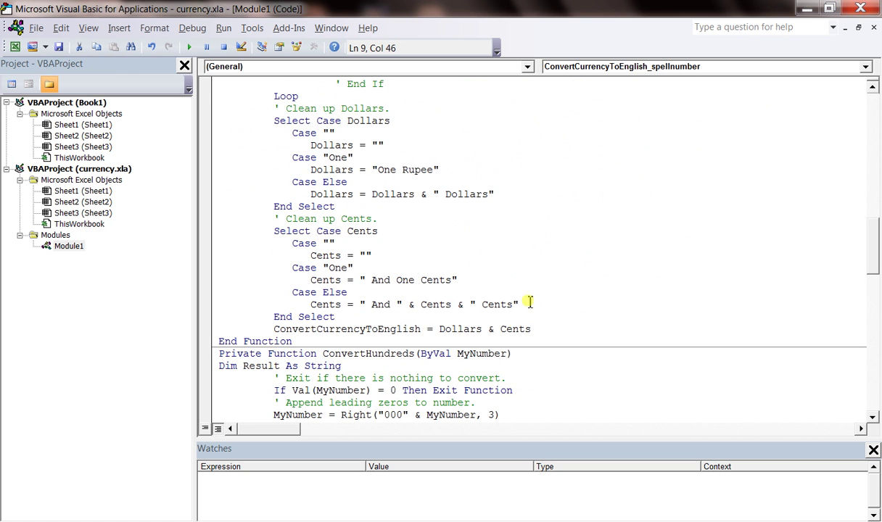
double_click(401, 328)
left_click_drag(868, 232, 876, 119)
double_click(457, 182)
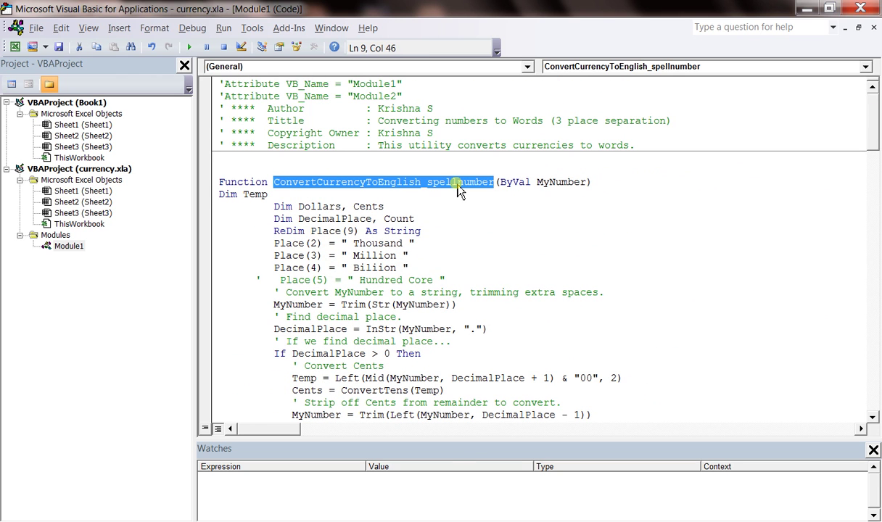
left_click_drag(873, 119, 873, 262)
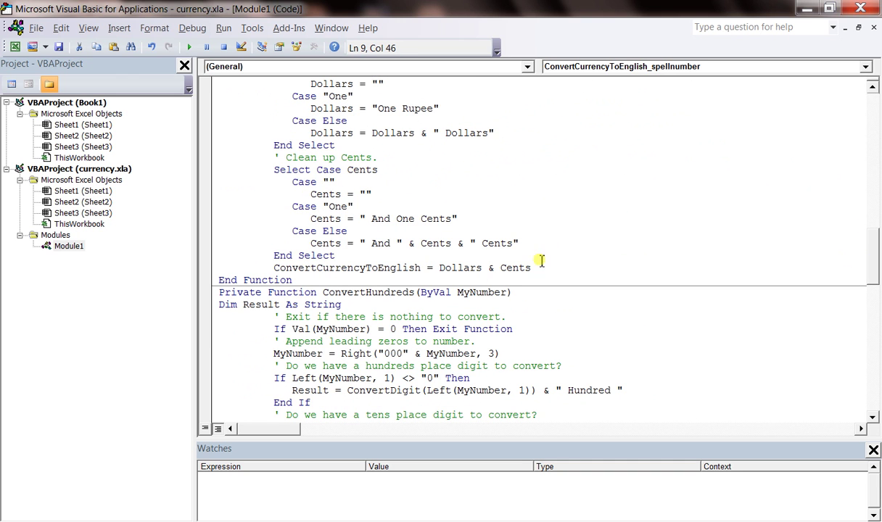
double_click(406, 268)
key("ctrl+v")
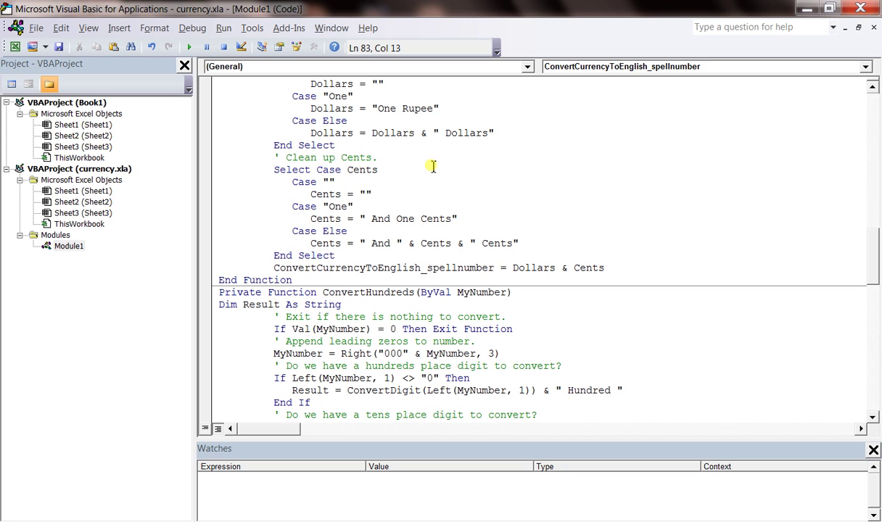
Insert the user-defined ConvertCurrencyToEnglish_spellnumber function into G6 from the Formulas tab.
left_click(14, 48)
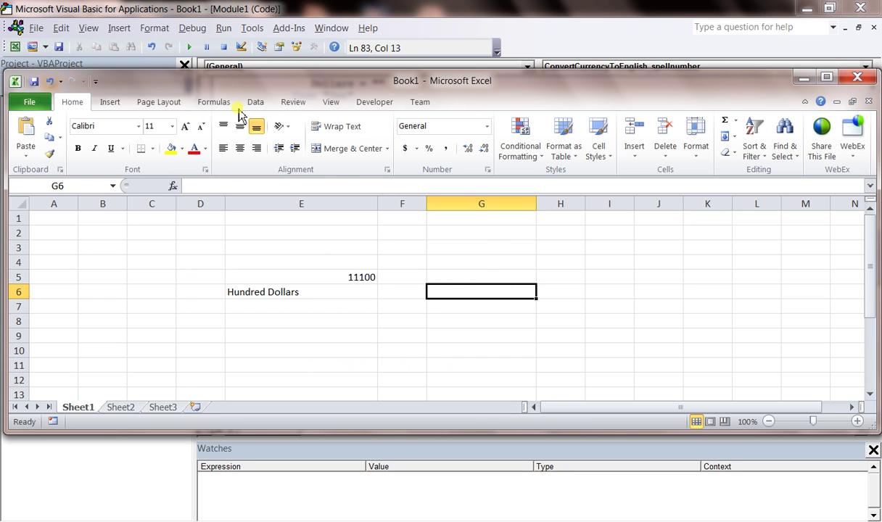
left_click(307, 105)
left_click(214, 102)
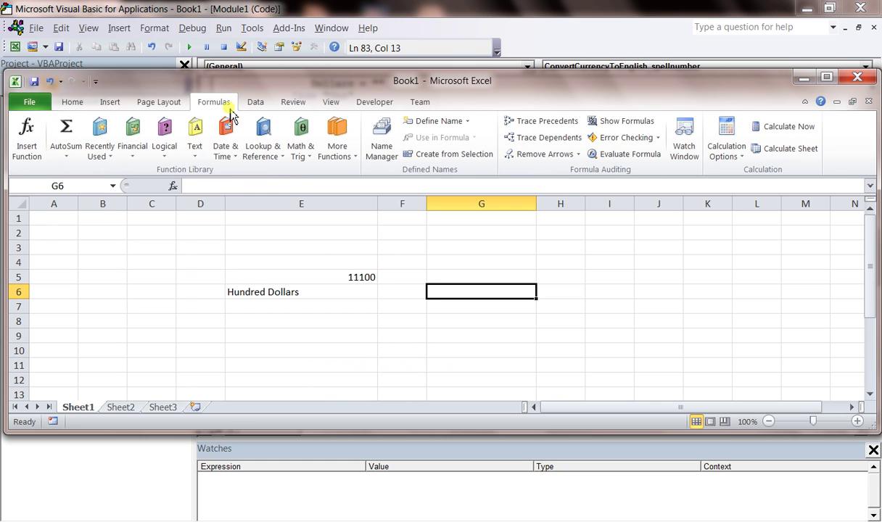
left_click(27, 138)
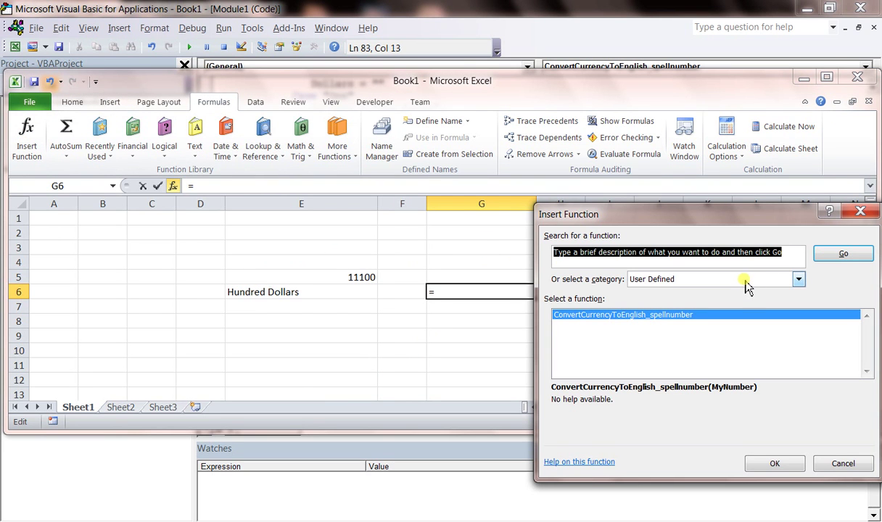
left_click(616, 315)
left_click(774, 464)
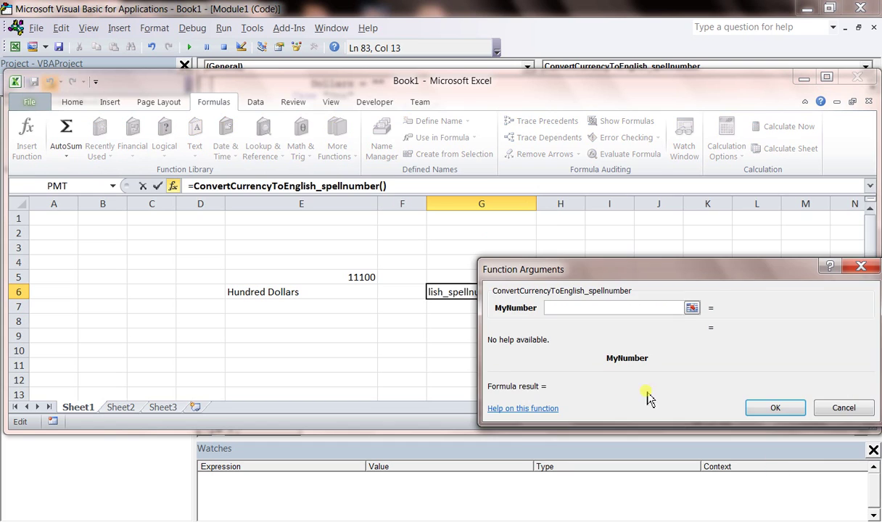
Set MyNumber to E5 so G6 reads Eleven Thousand One Hundred Dollars.
left_click(693, 307)
left_click(370, 277)
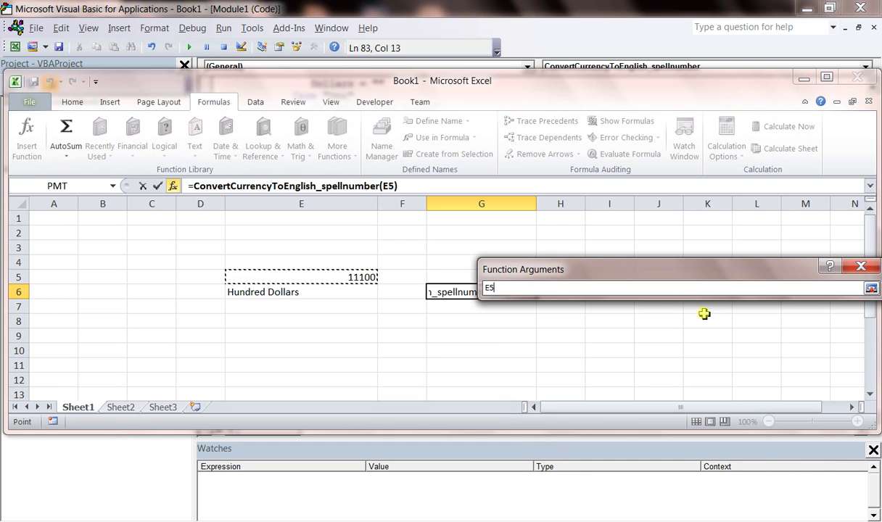
left_click(870, 288)
left_click(774, 408)
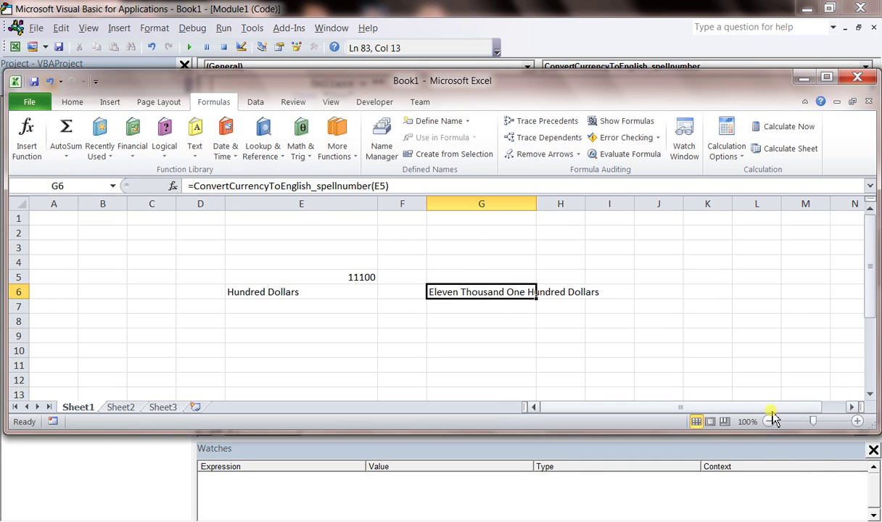
key("Return")
key("Up")
Apply Comma Style to E5 and change it to 12311100, checking G6's spelled amount.
left_click(358, 277)
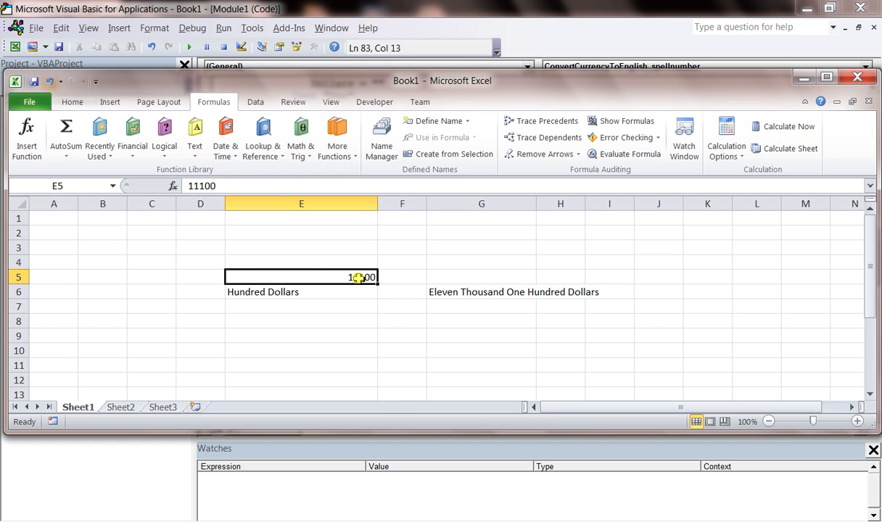
left_click(73, 103)
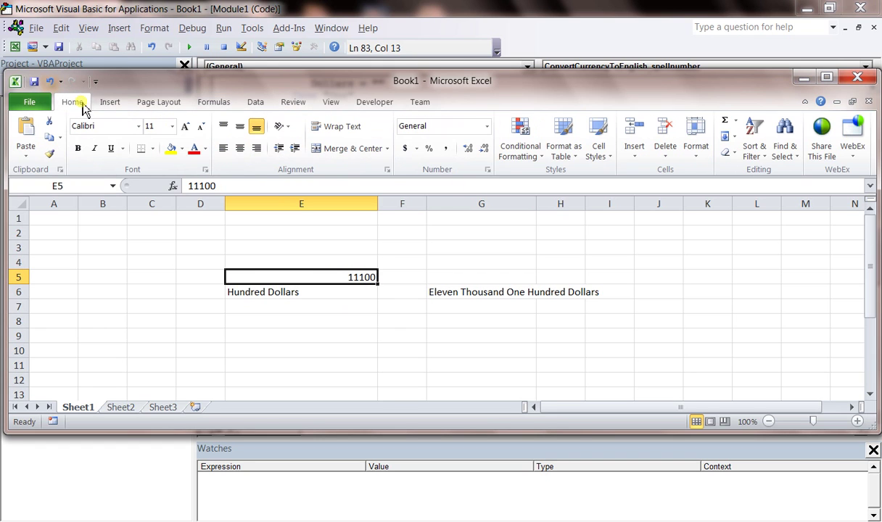
left_click(446, 149)
double_click(323, 277)
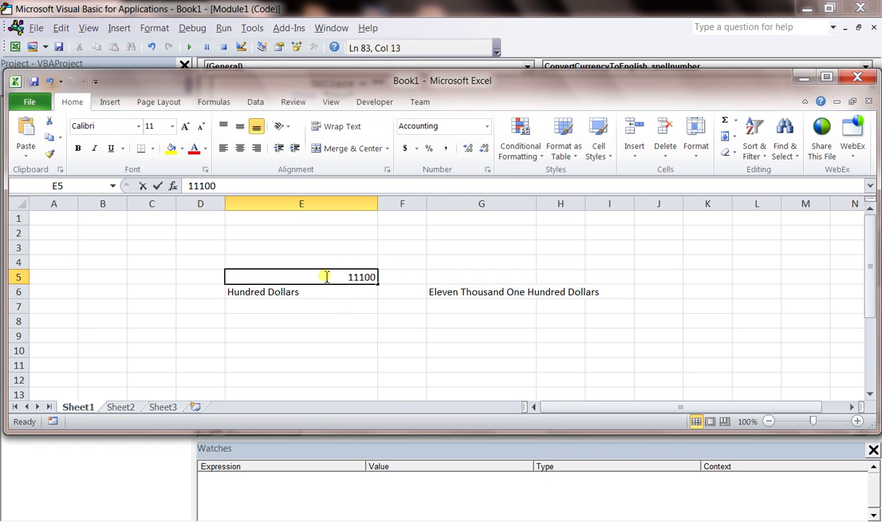
type("12,3")
key("Return")
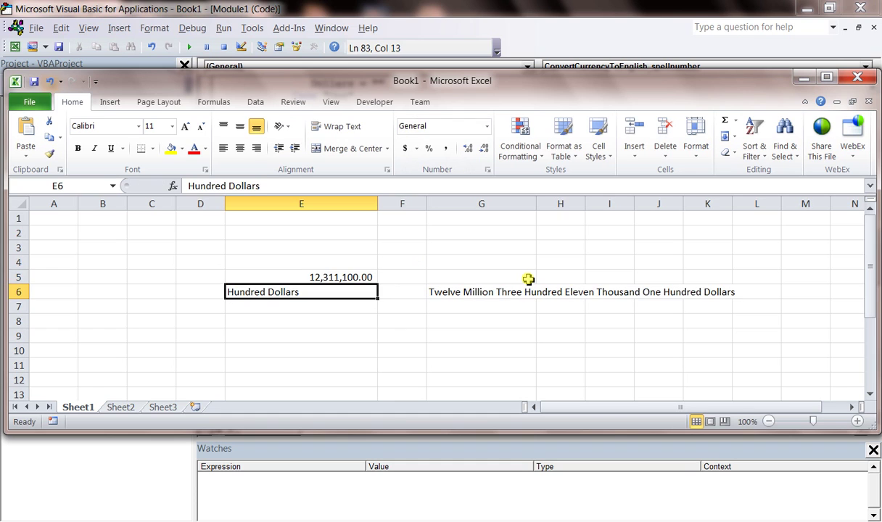
left_click(475, 291)
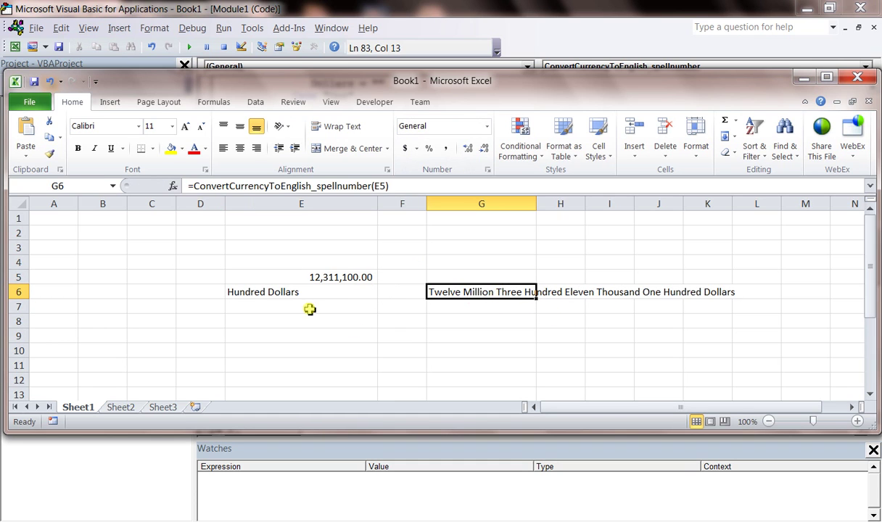
double_click(295, 274)
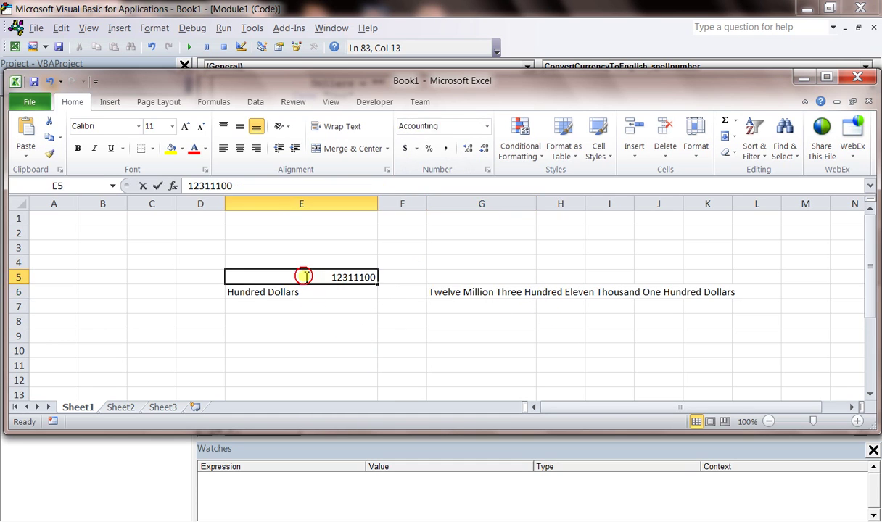
type("12")
key("Return")
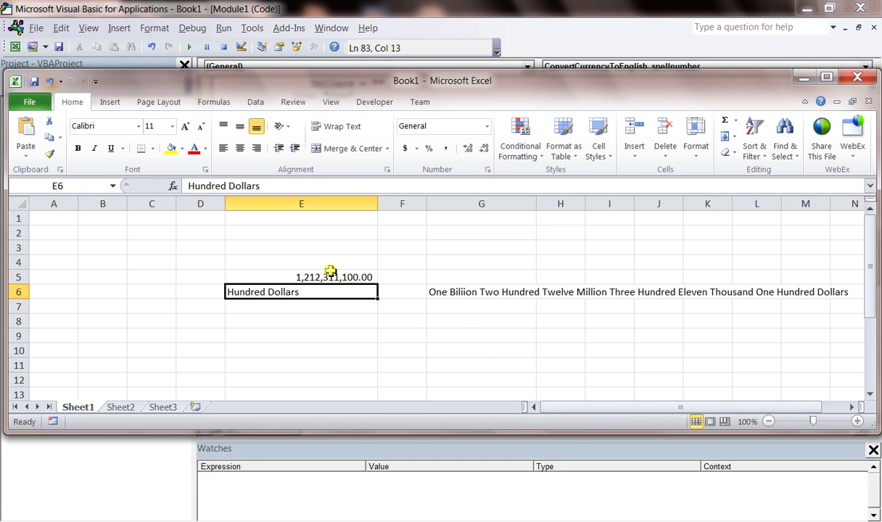
left_click(305, 274)
left_click(282, 186)
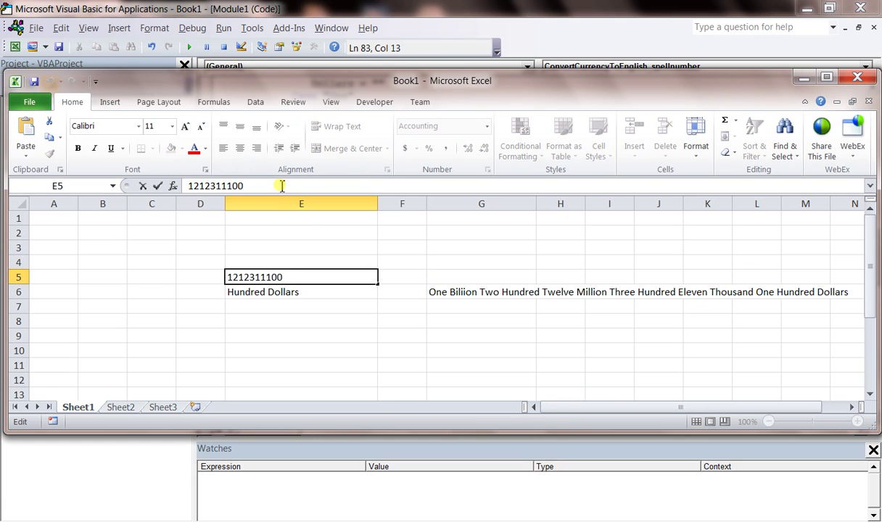
type("/12")
key("Return")
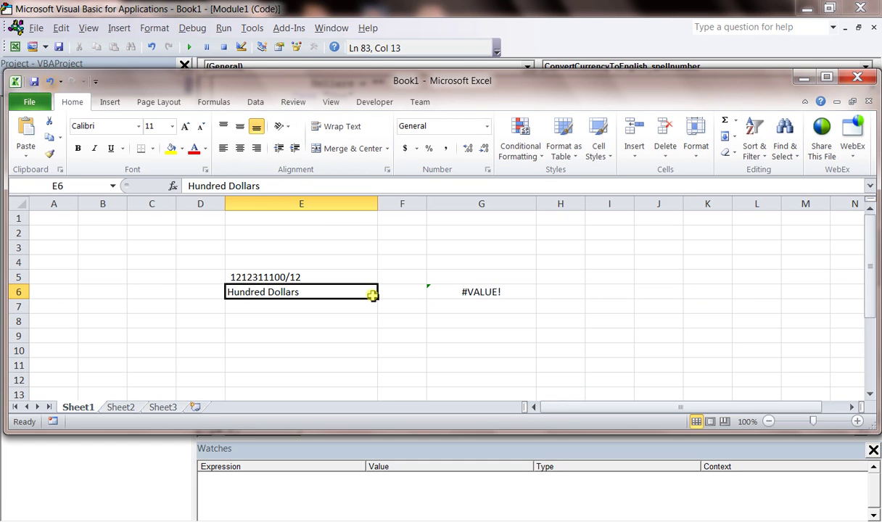
key("Up")
left_click(278, 186)
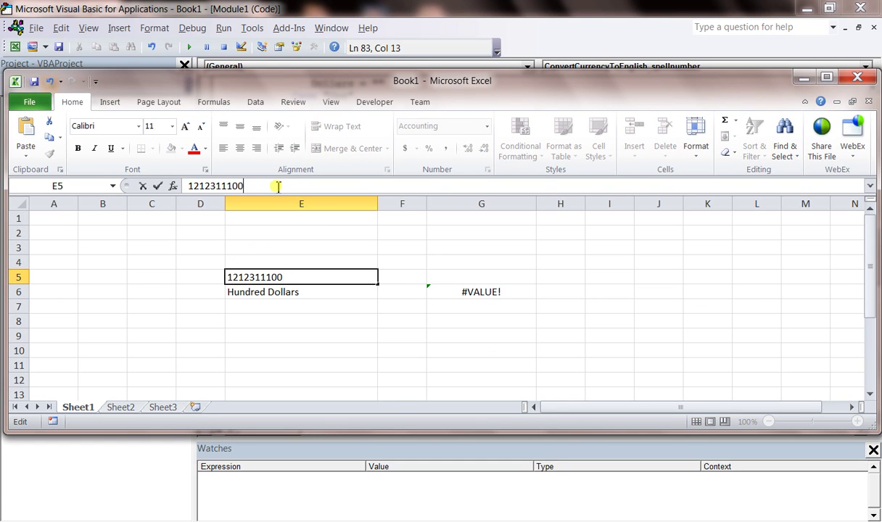